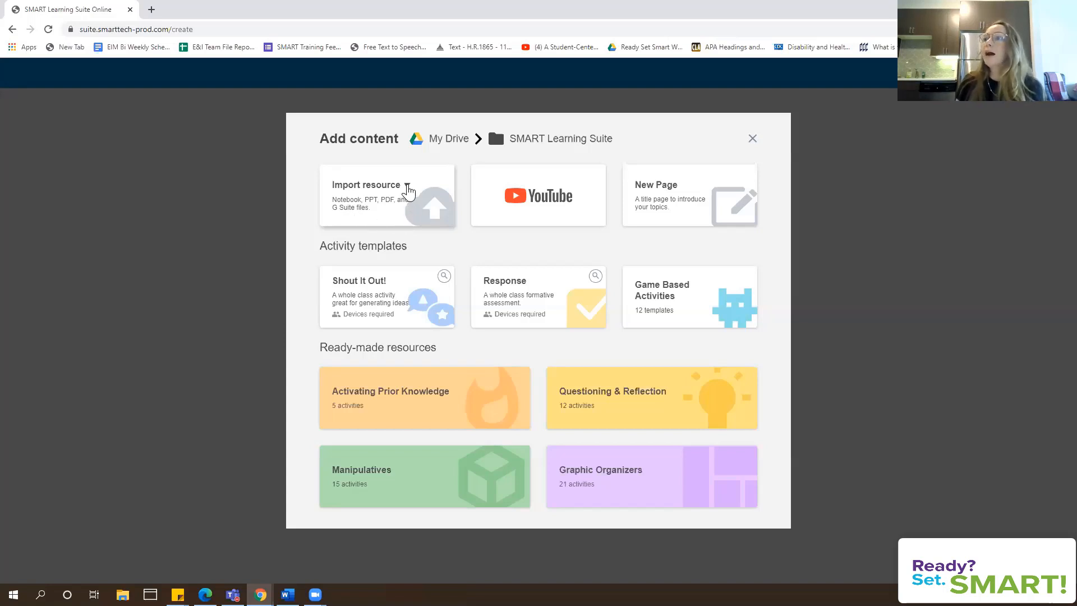
# Choose Import resource > From Google Drive to bring up the Drive file picker
pyautogui.click(408, 188)
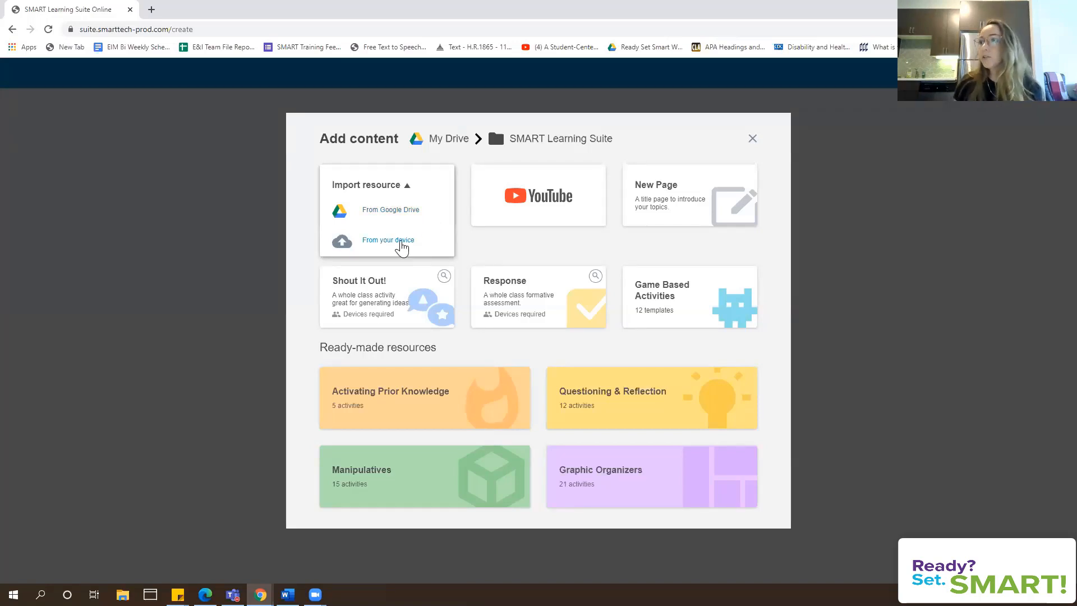
pyautogui.click(392, 212)
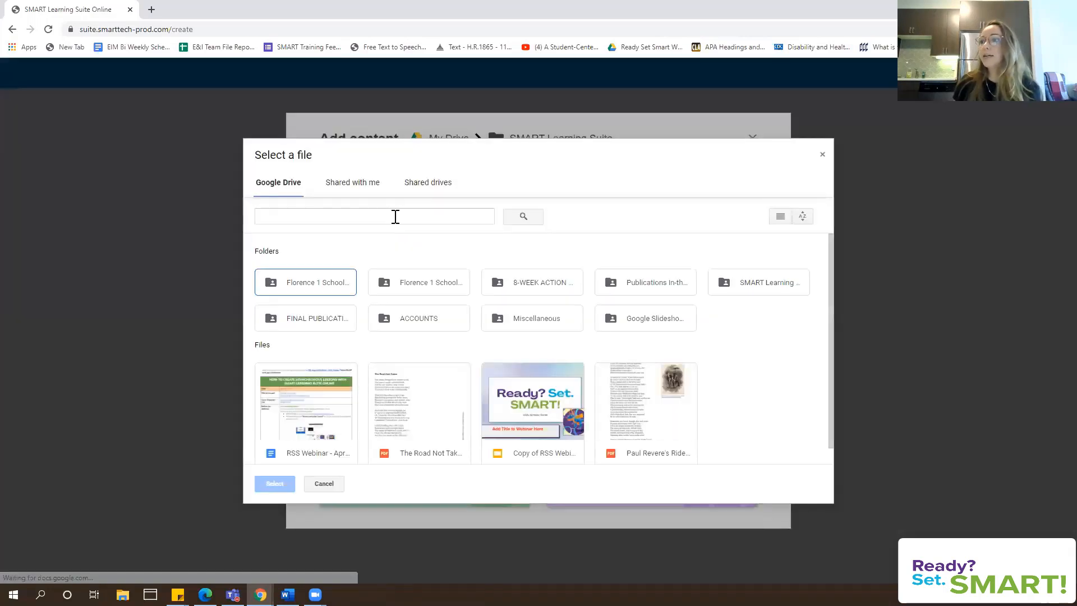
# Search Drive for 'the road' and import The Road Not Taken.pdf as the lesson's first page
pyautogui.click(395, 217)
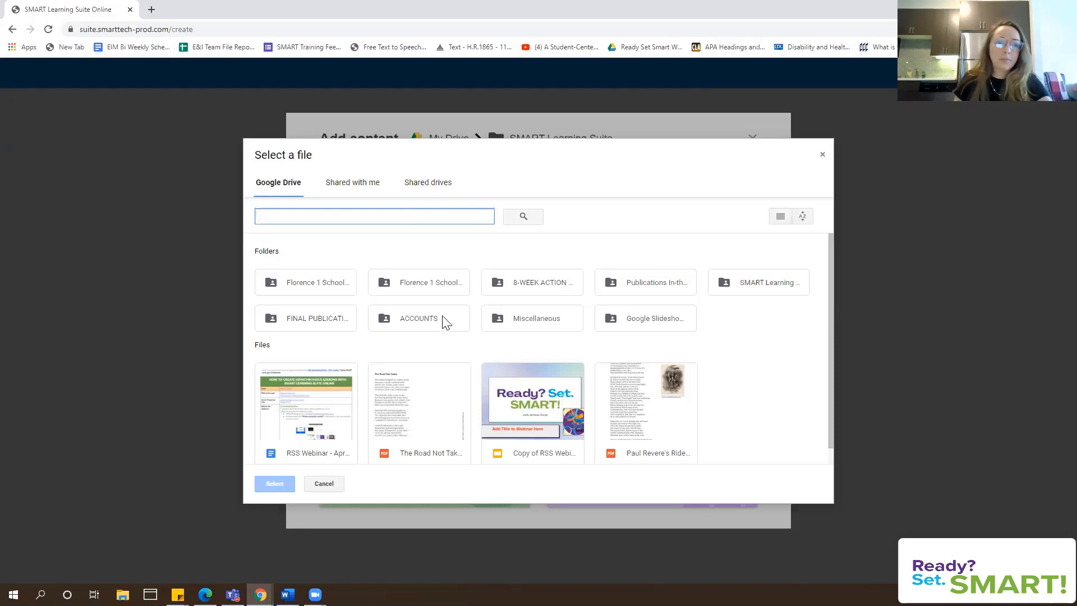
pyautogui.write('the road')
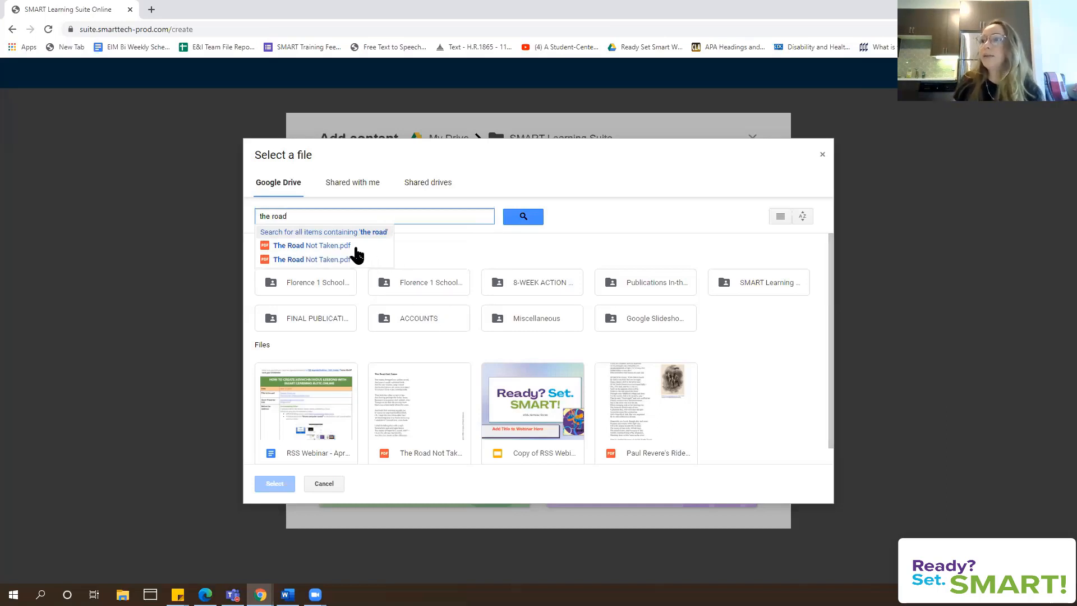
pyautogui.click(338, 247)
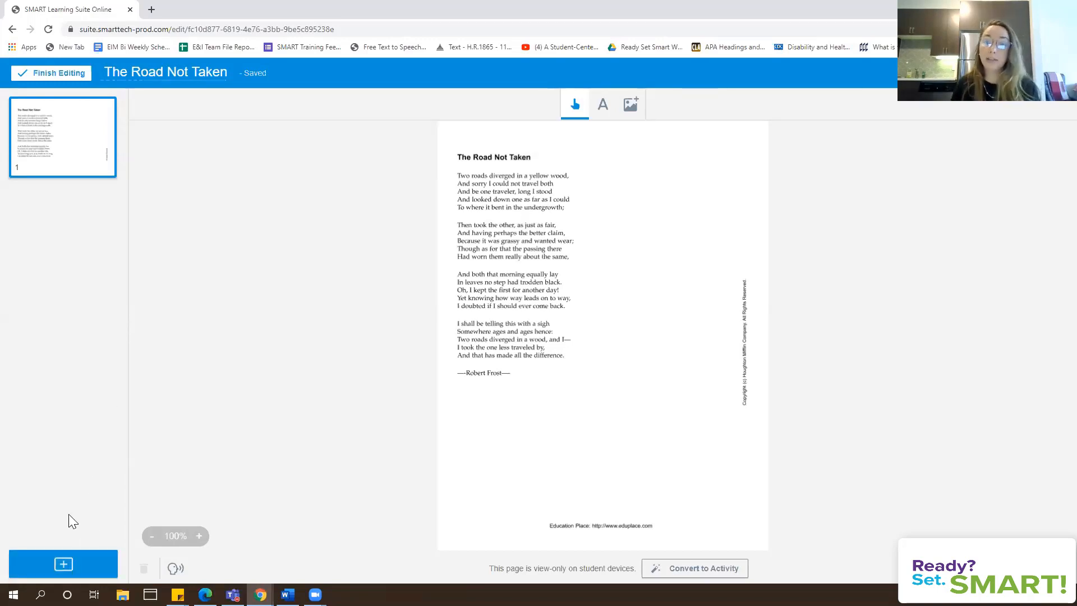
# Open the Add content dialog from the + add page button in the page sorter
pyautogui.click(63, 565)
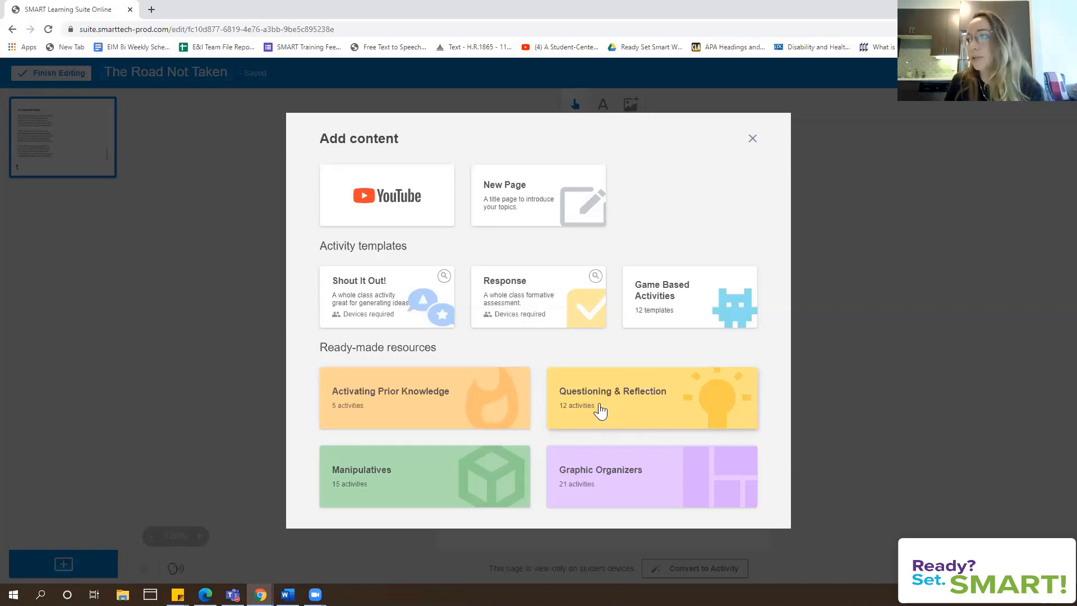
# Preview the Entrance Ticket handout activity under Activating Prior Knowledge
pyautogui.click(486, 406)
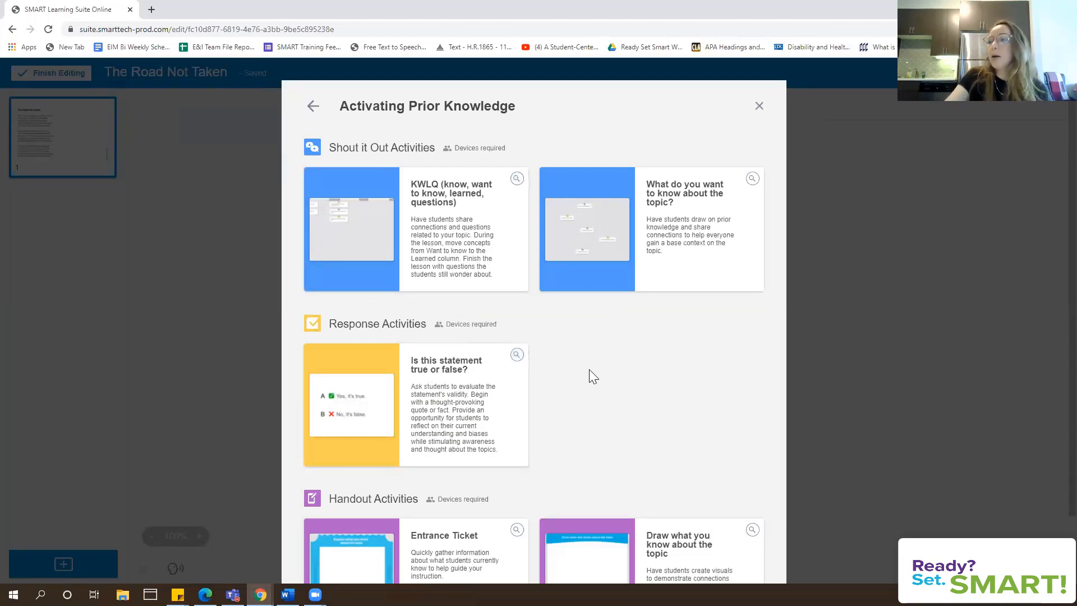
pyautogui.scroll(-1, 590, 371)
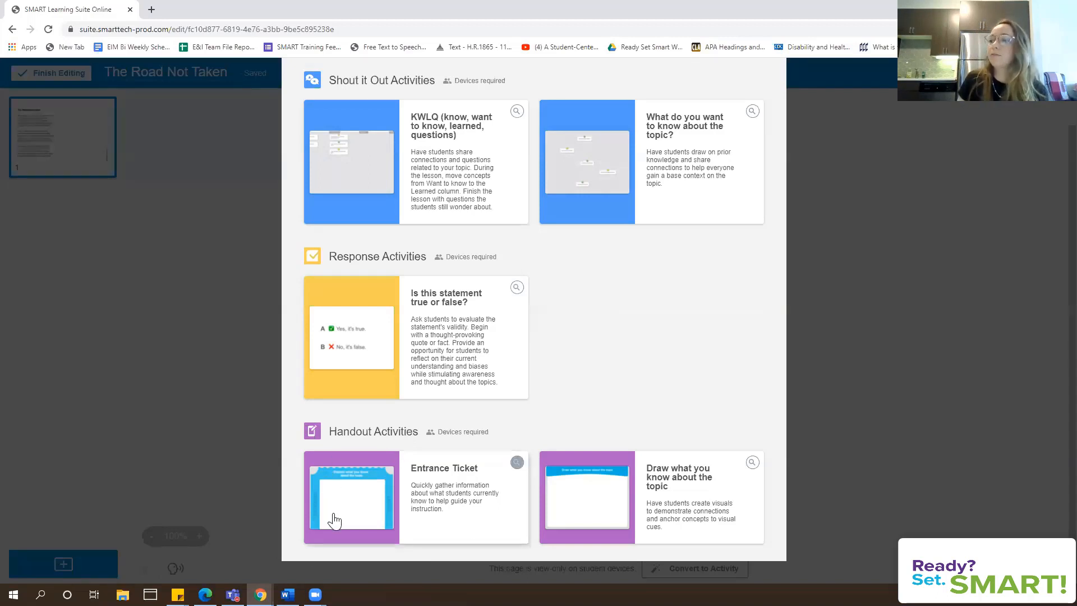
pyautogui.click(515, 464)
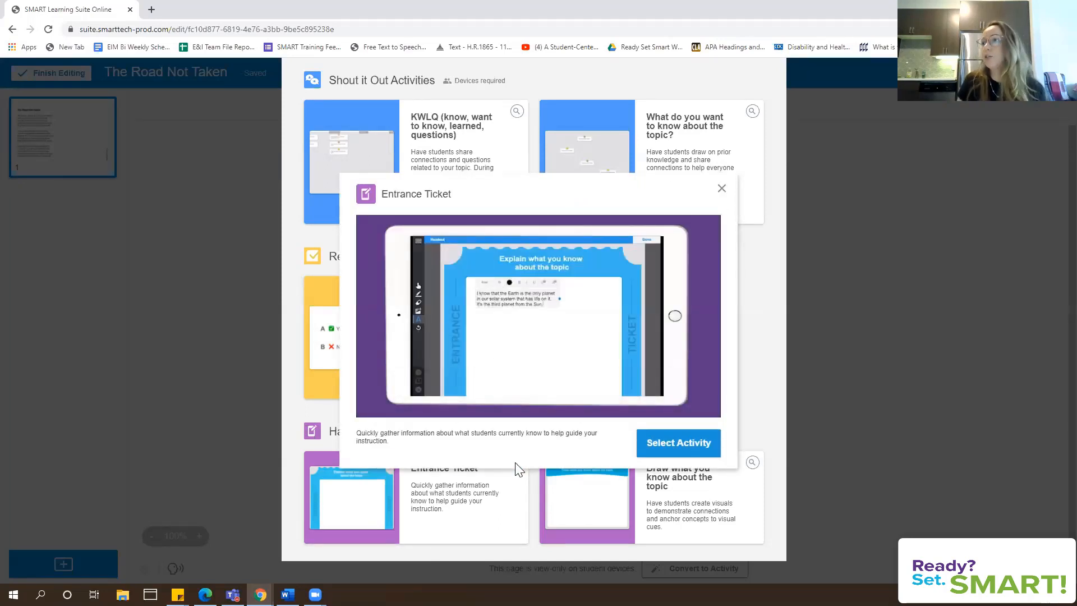
pyautogui.moveTo(504, 414)
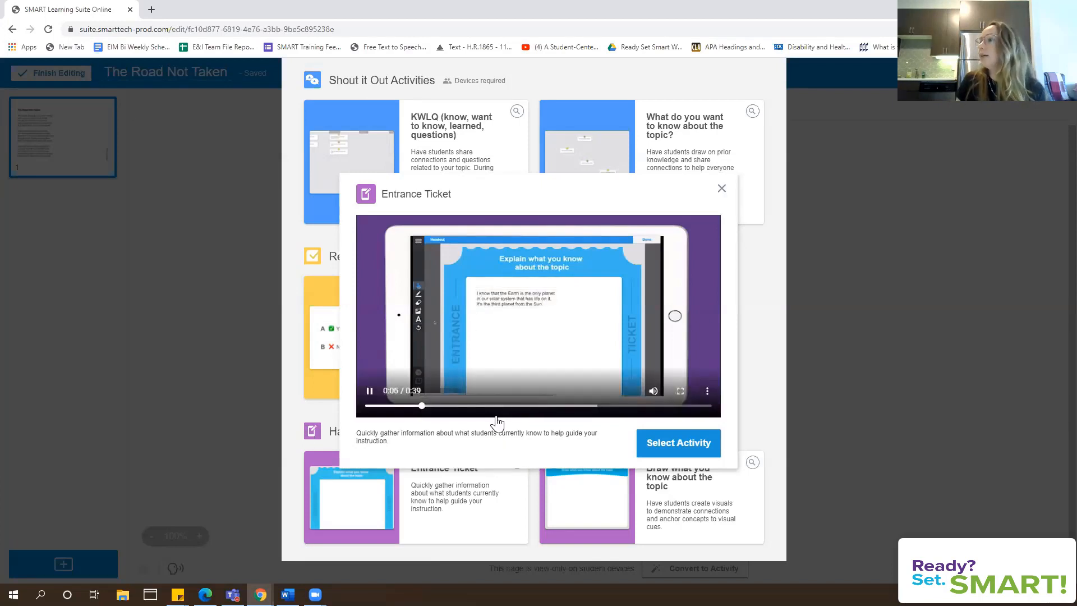
# Add Entrance Ticket as page 2, convert it to an editable page, and place a text box in its answer area
pyautogui.click(705, 446)
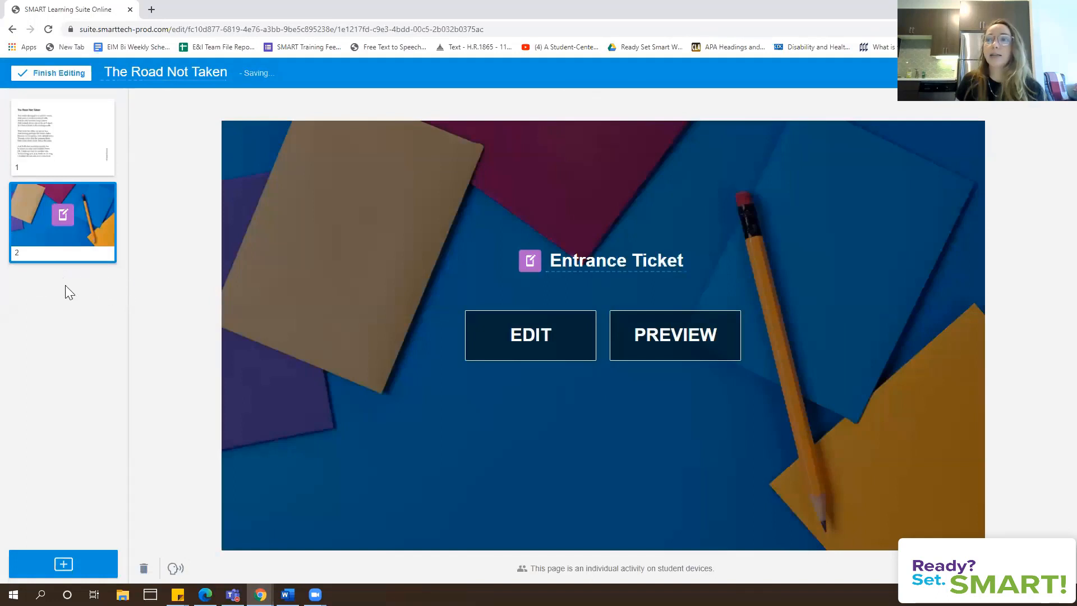
pyautogui.click(561, 338)
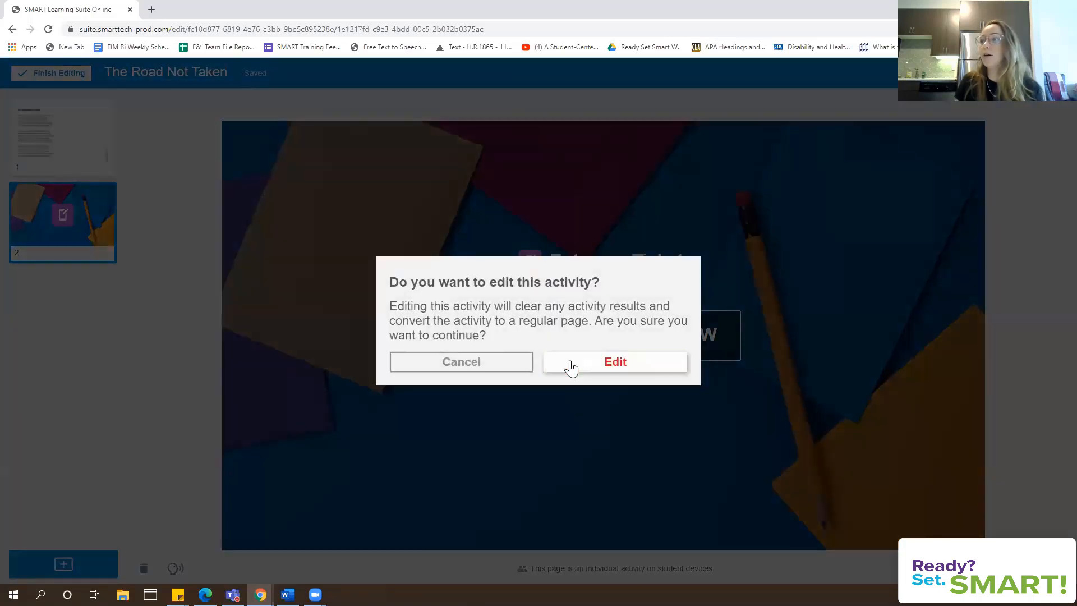
pyautogui.click(570, 366)
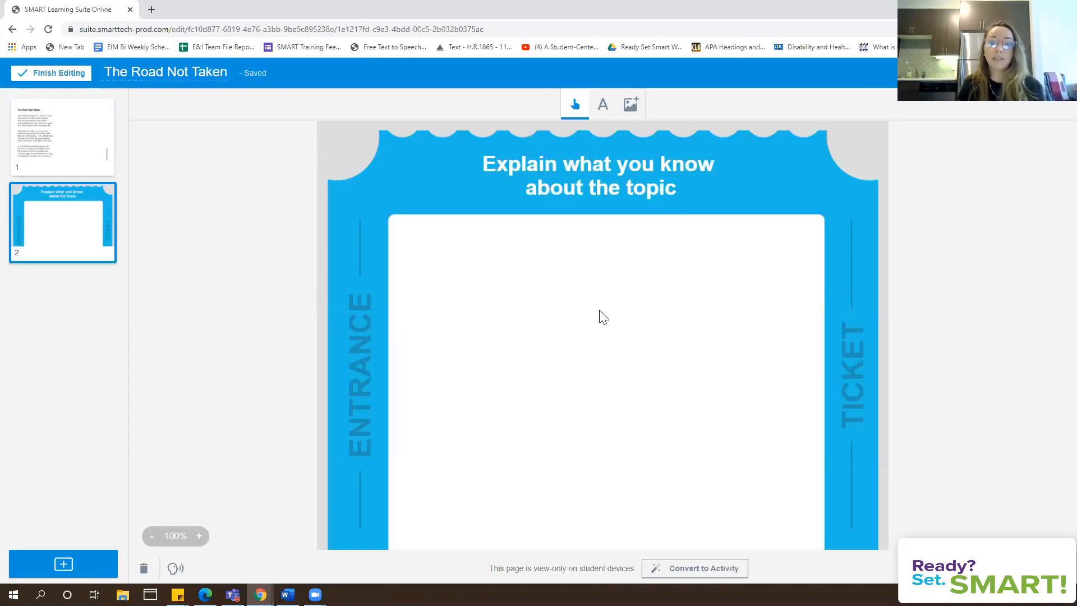
pyautogui.click(603, 109)
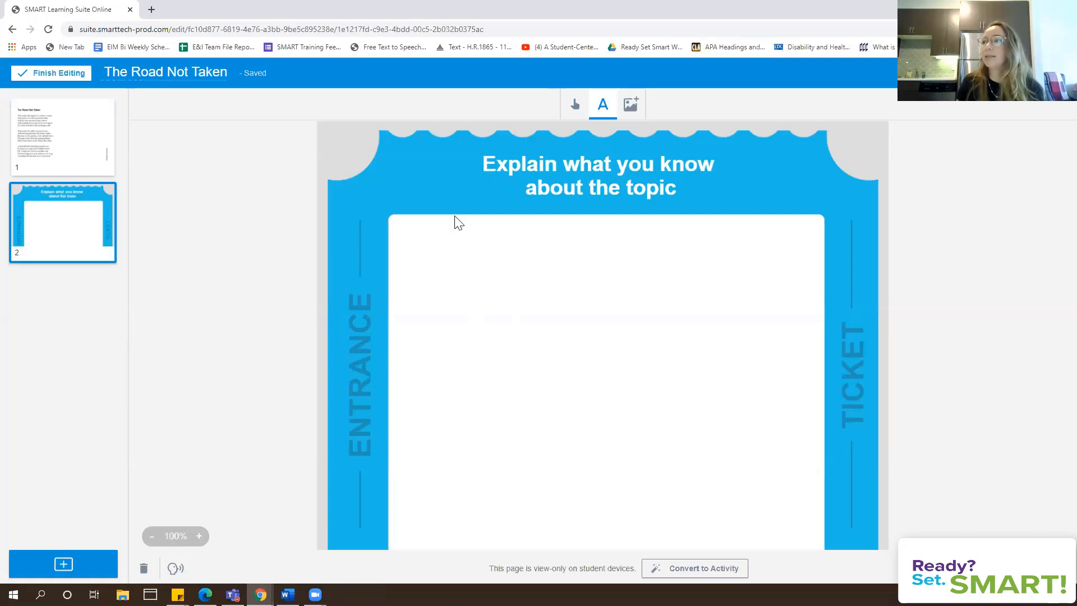
pyautogui.click(441, 233)
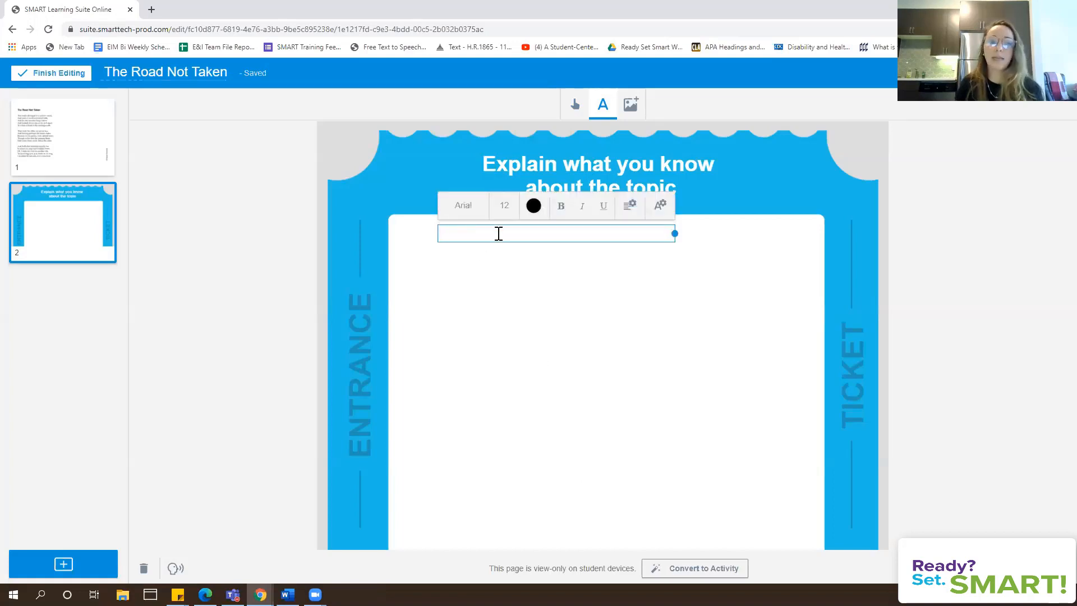
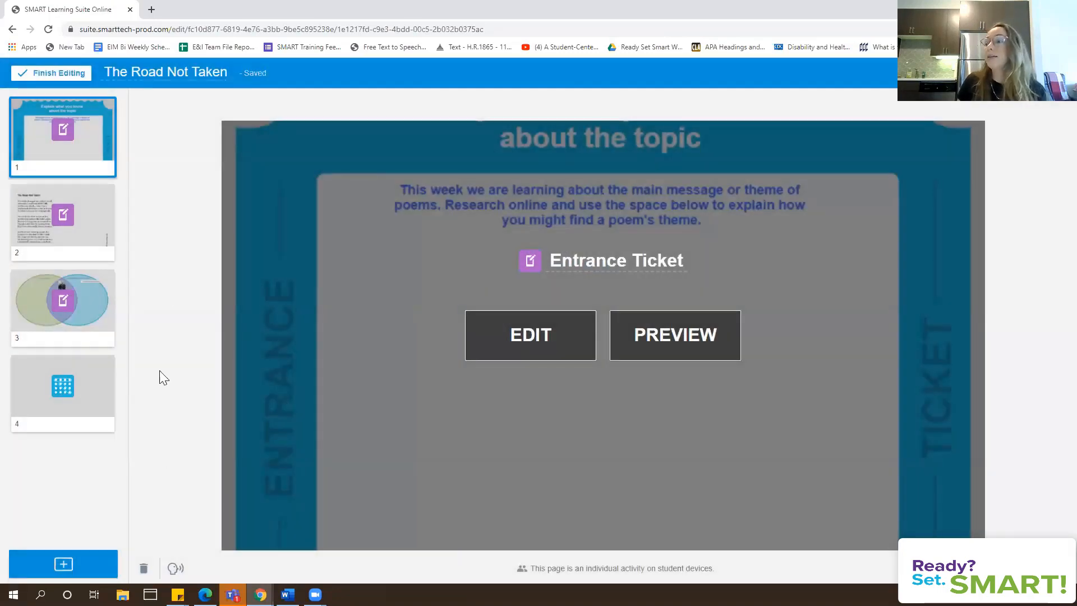
pyautogui.click(66, 564)
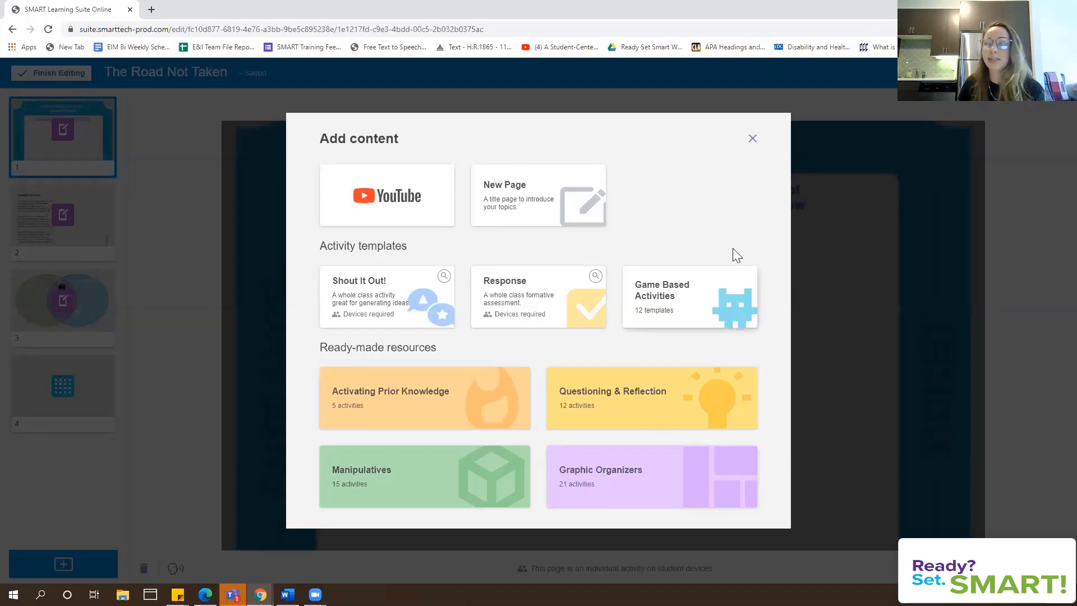
pyautogui.click(753, 139)
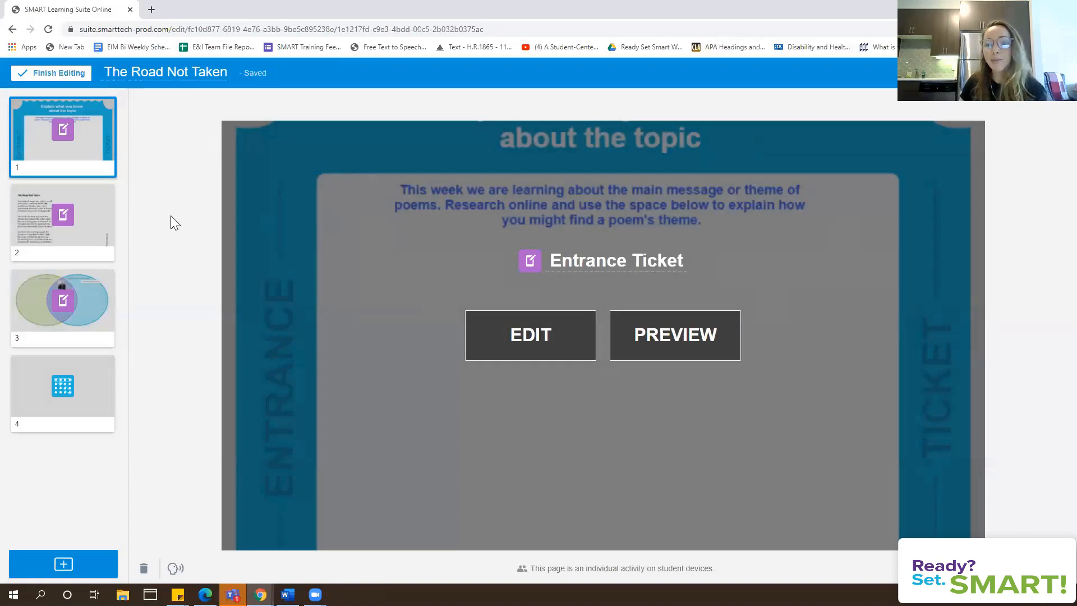
# Finish editing, return to the library, and open the actions menu on The Road Not Taken card
pyautogui.click(41, 79)
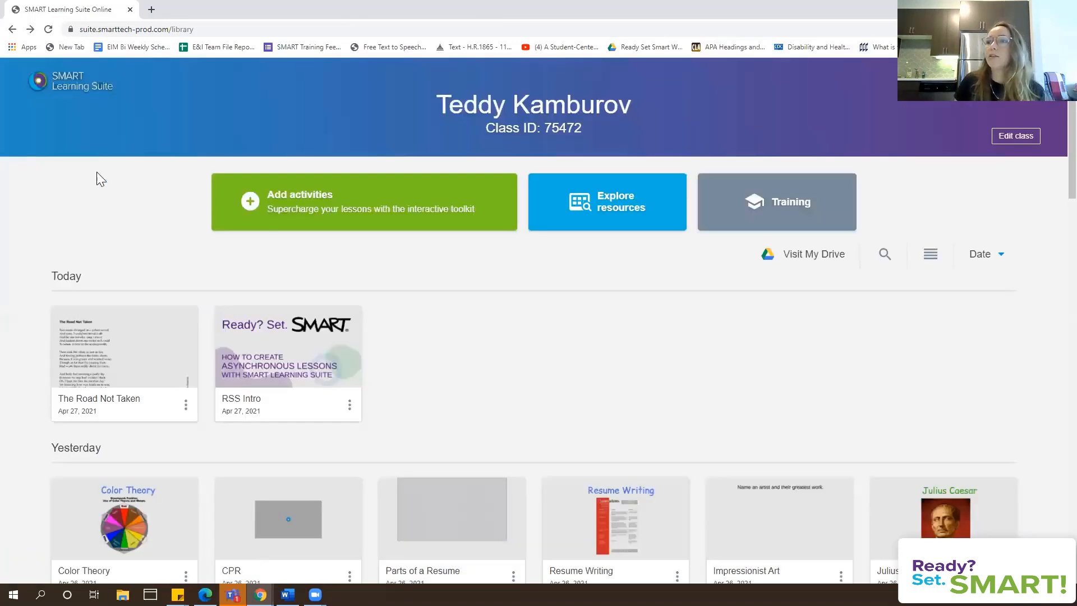
pyautogui.moveTo(98, 363)
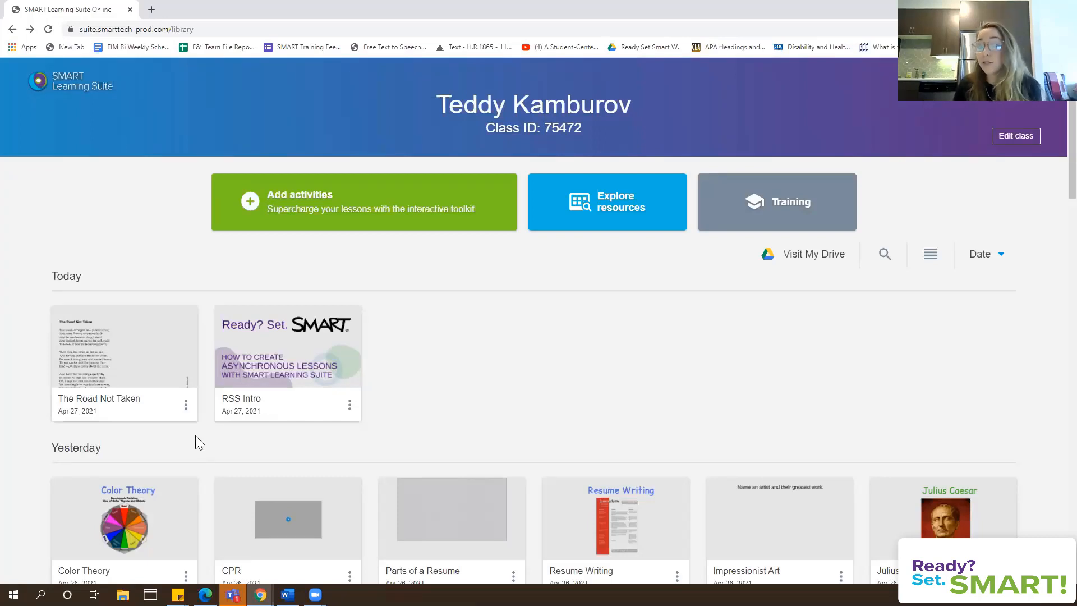
pyautogui.moveTo(185, 423)
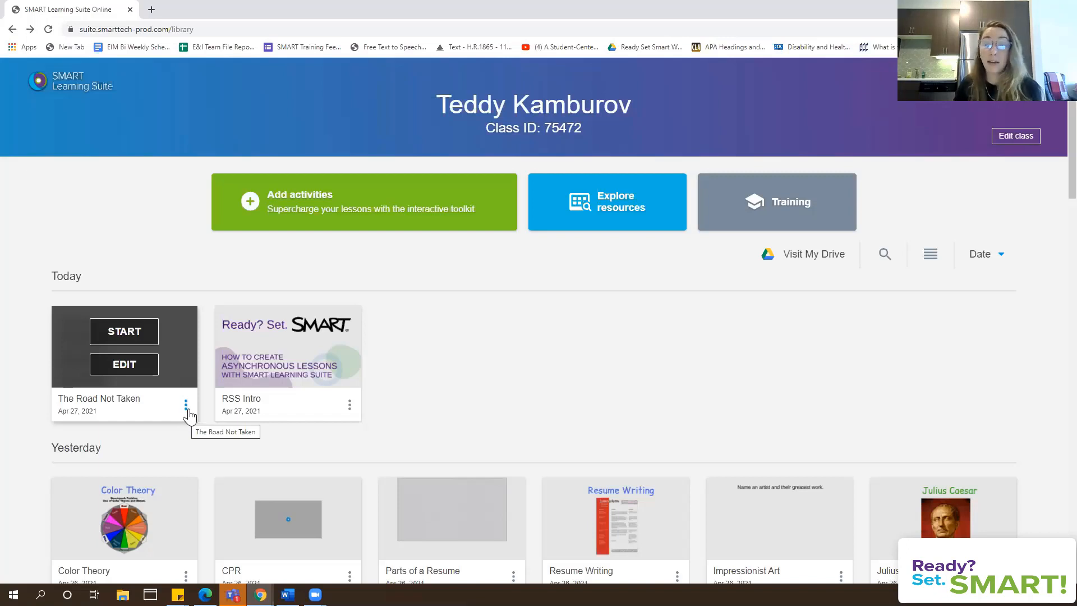
pyautogui.click(186, 405)
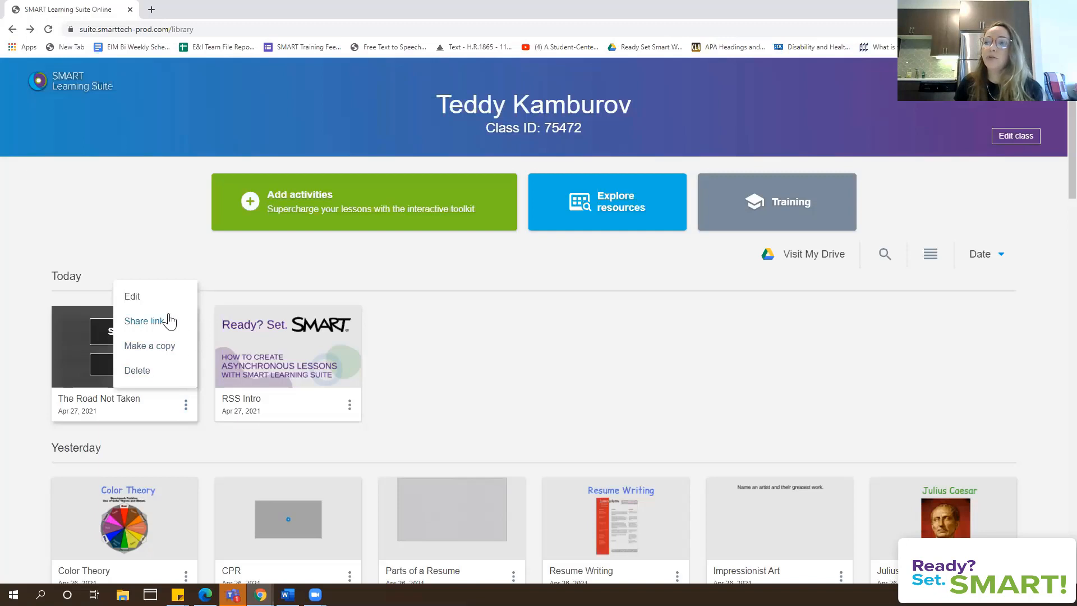
pyautogui.click(196, 438)
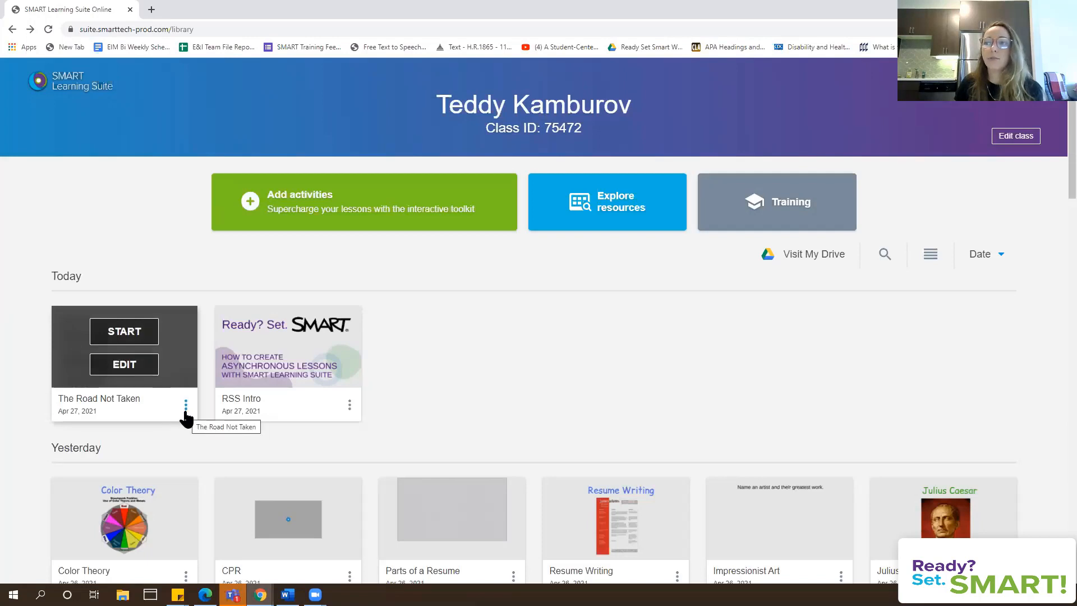
pyautogui.click(185, 410)
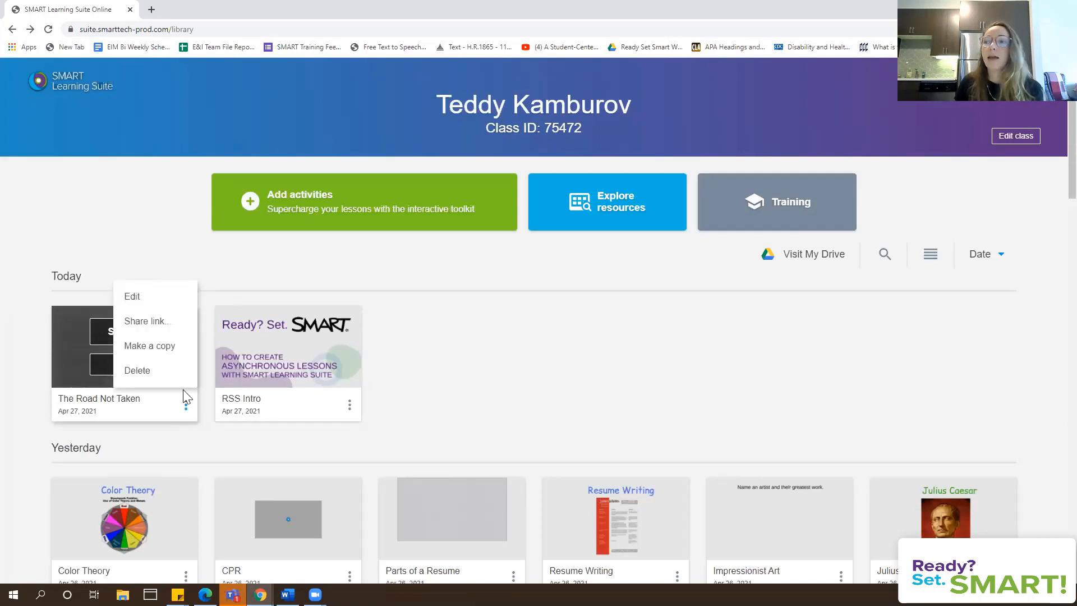
# Copy The Road Not Taken's student share link and close the share dialog
pyautogui.click(185, 327)
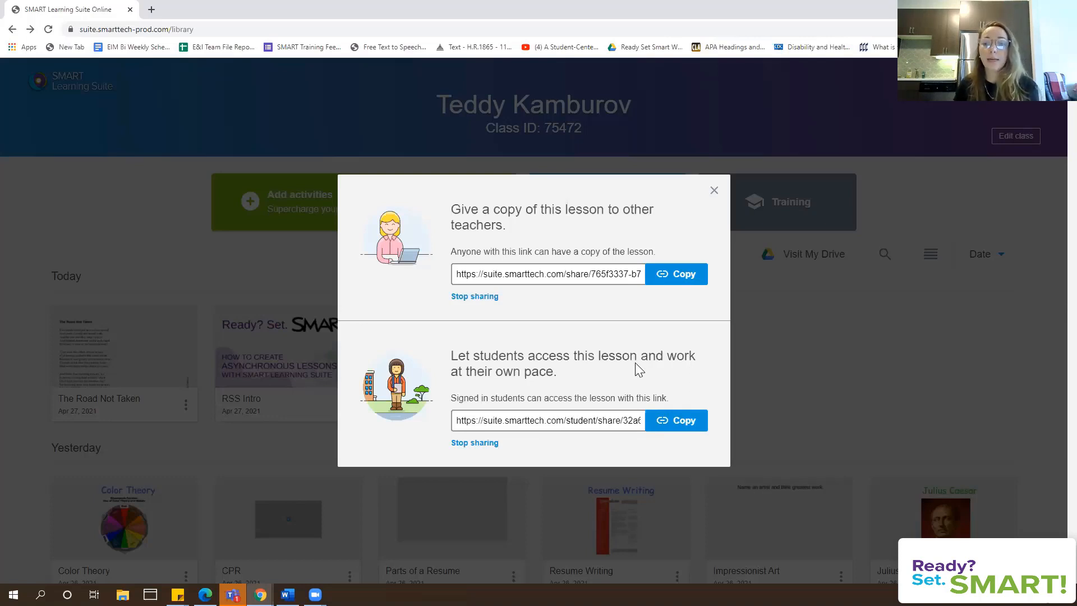
pyautogui.click(692, 417)
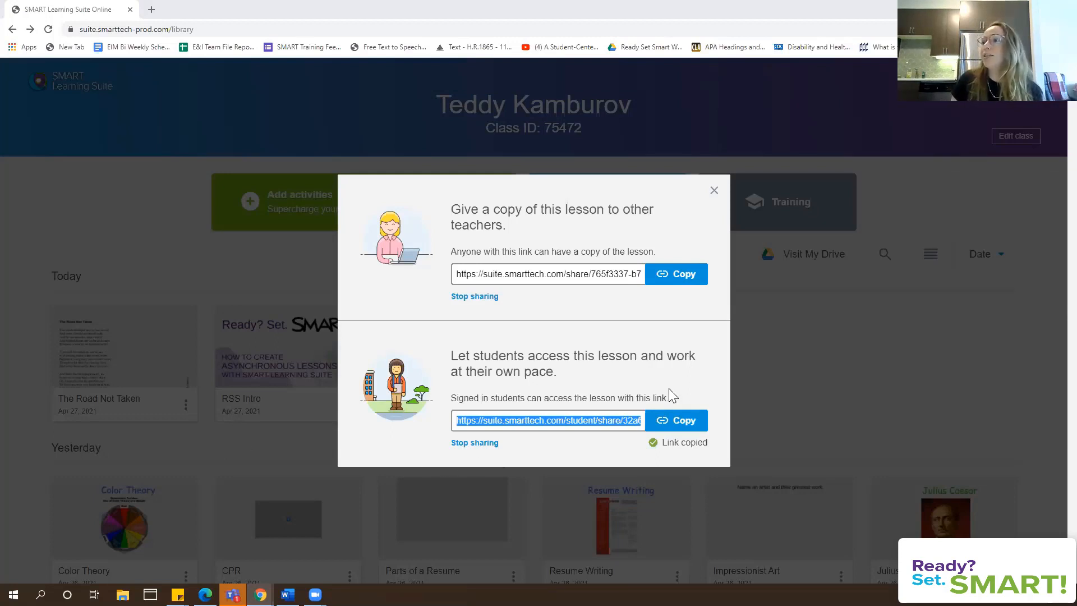
pyautogui.click(713, 193)
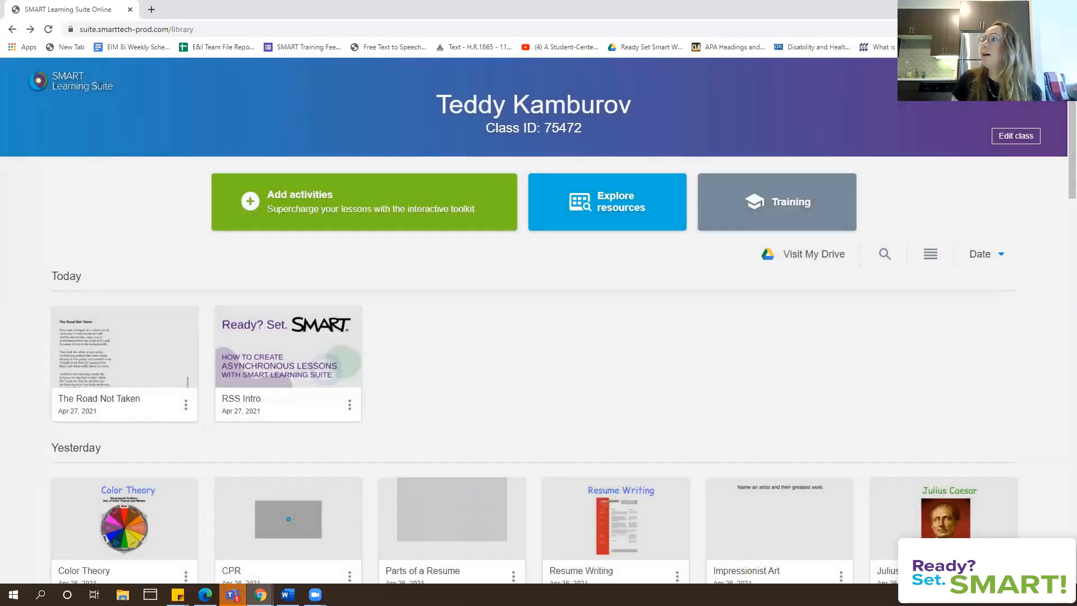
# Load the copied student link in a new incognito Chrome window
pyautogui.click(1067, 29)
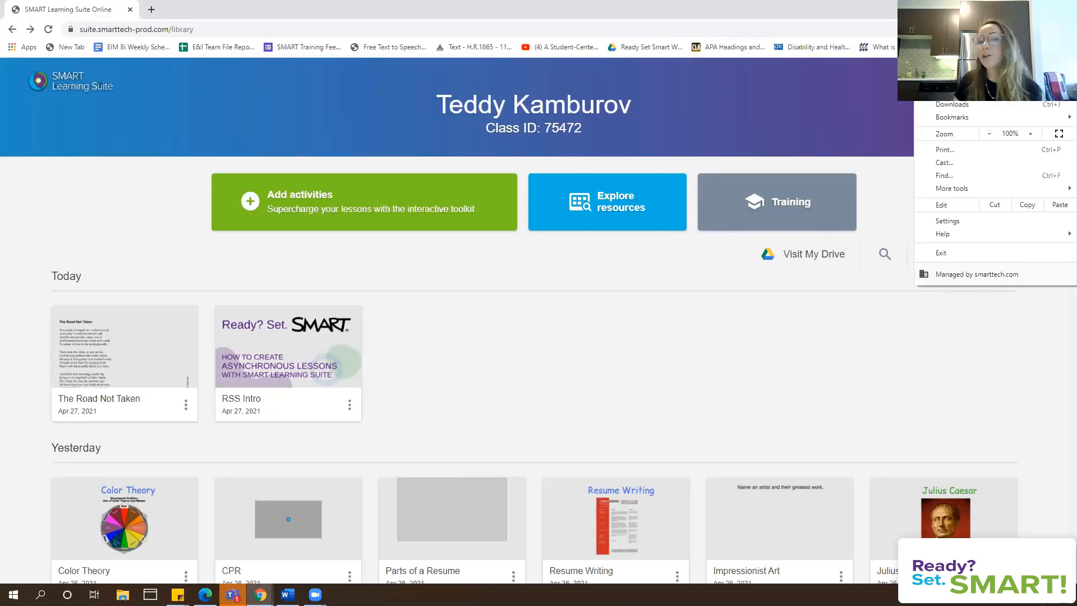
pyautogui.click(969, 72)
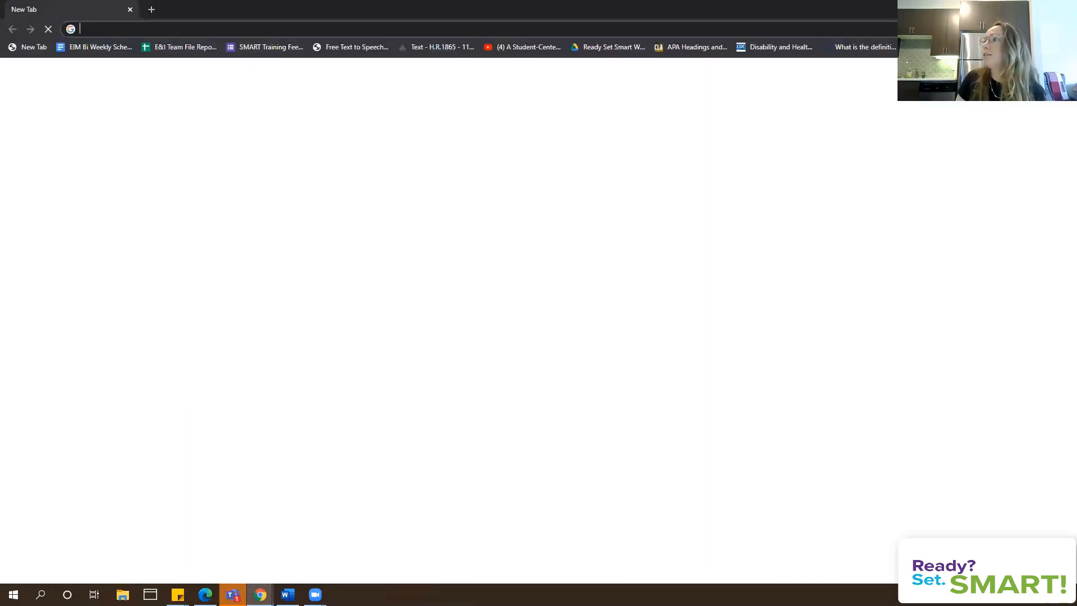
pyautogui.rightClick(137, 29)
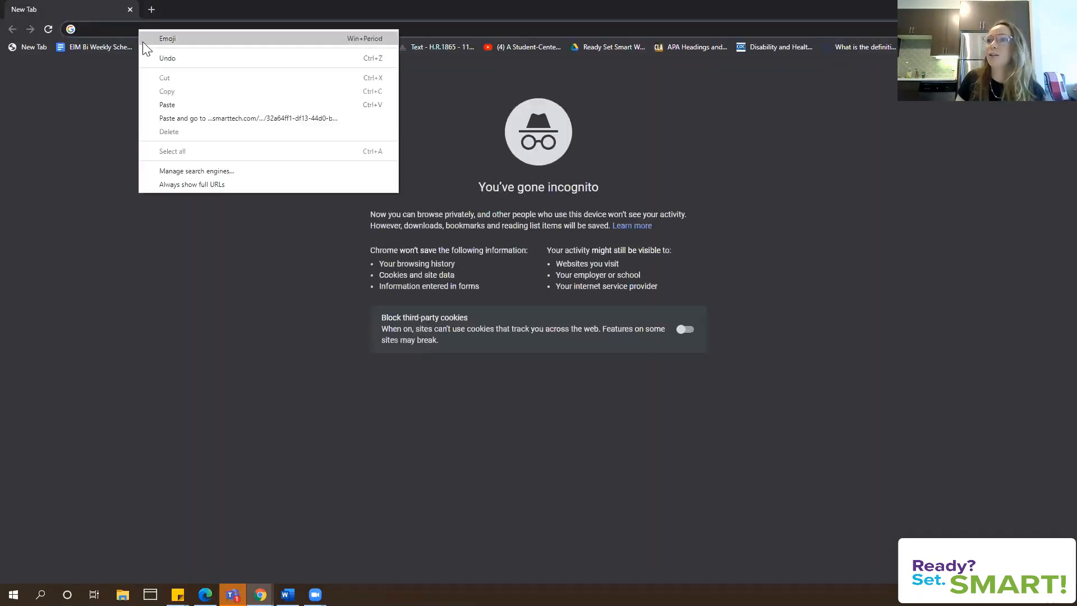
pyautogui.click(168, 105)
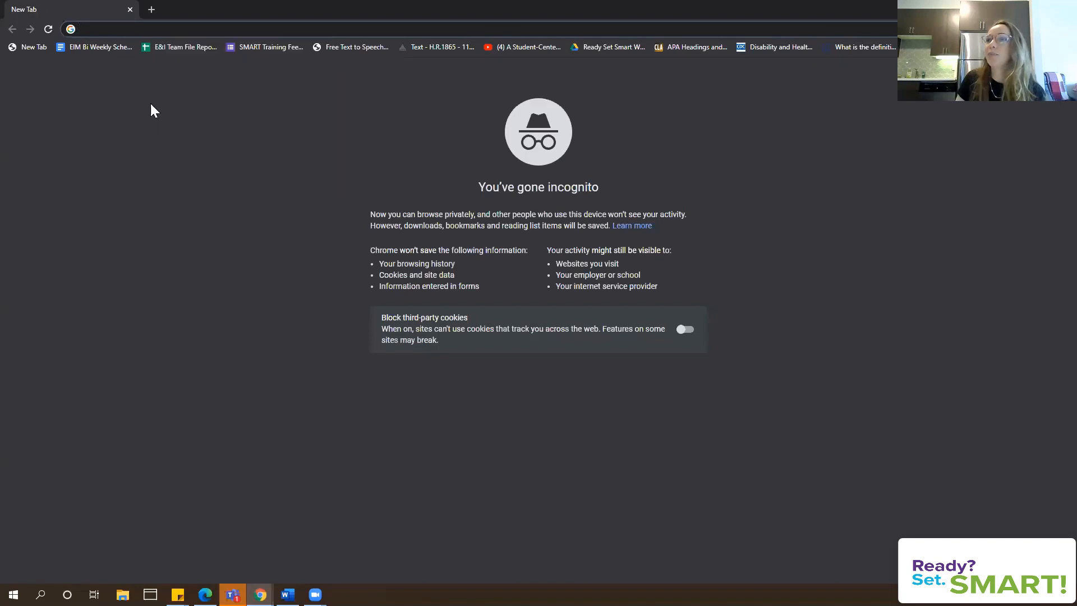
pyautogui.press('Return')
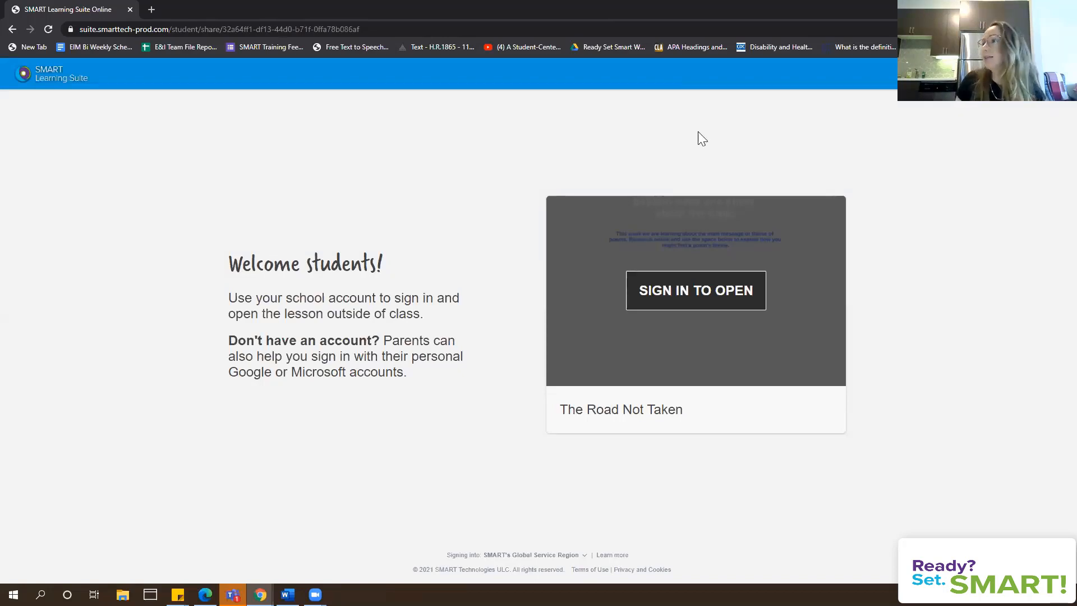
# Sign in to the shared lesson with the saved Google account and its password
pyautogui.click(731, 305)
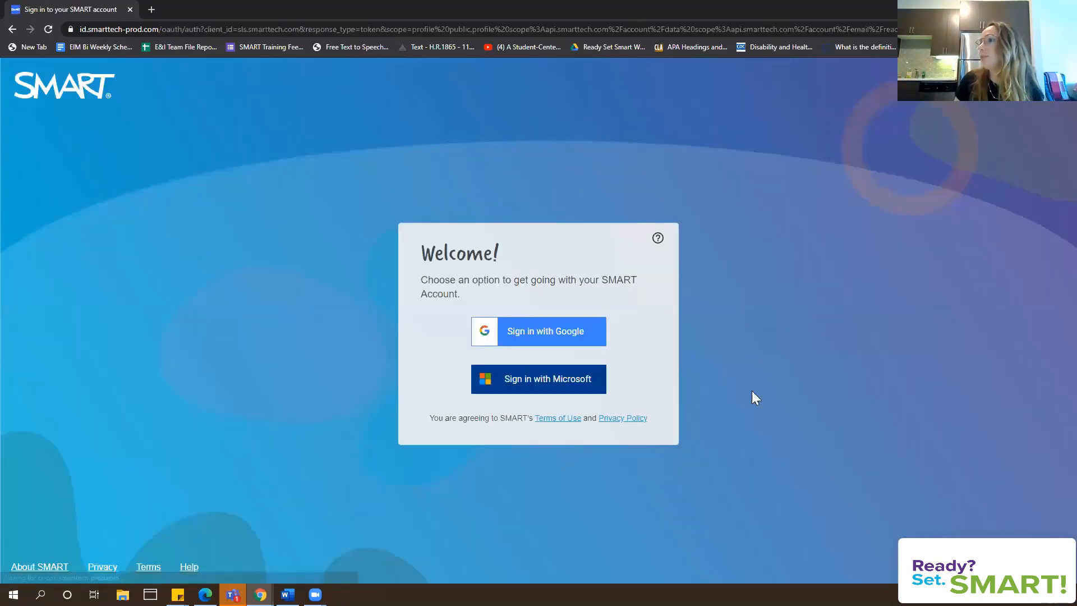
pyautogui.click(522, 336)
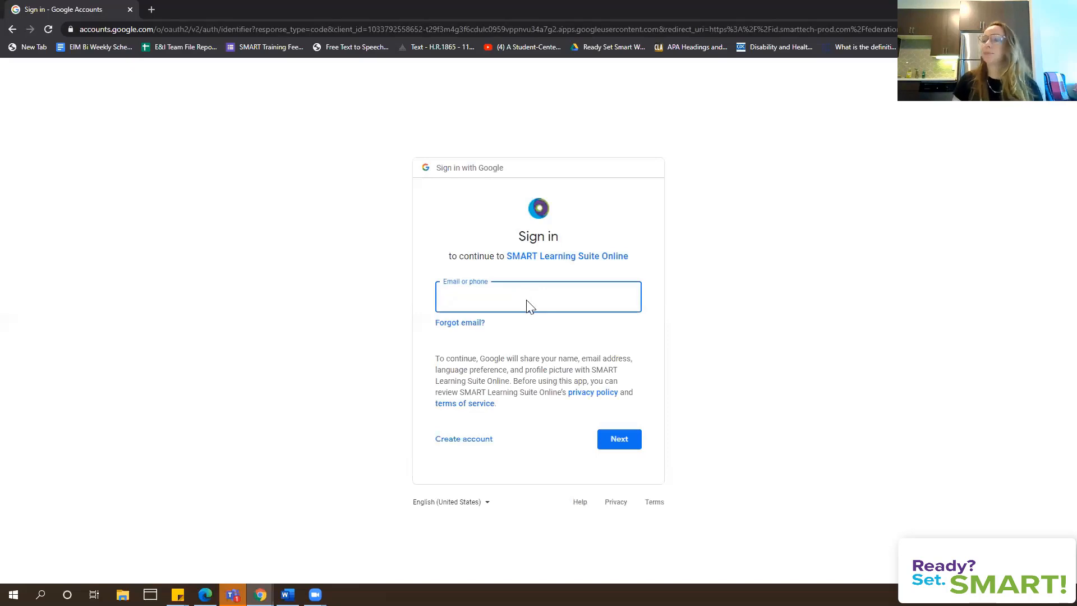
pyautogui.write('ted')
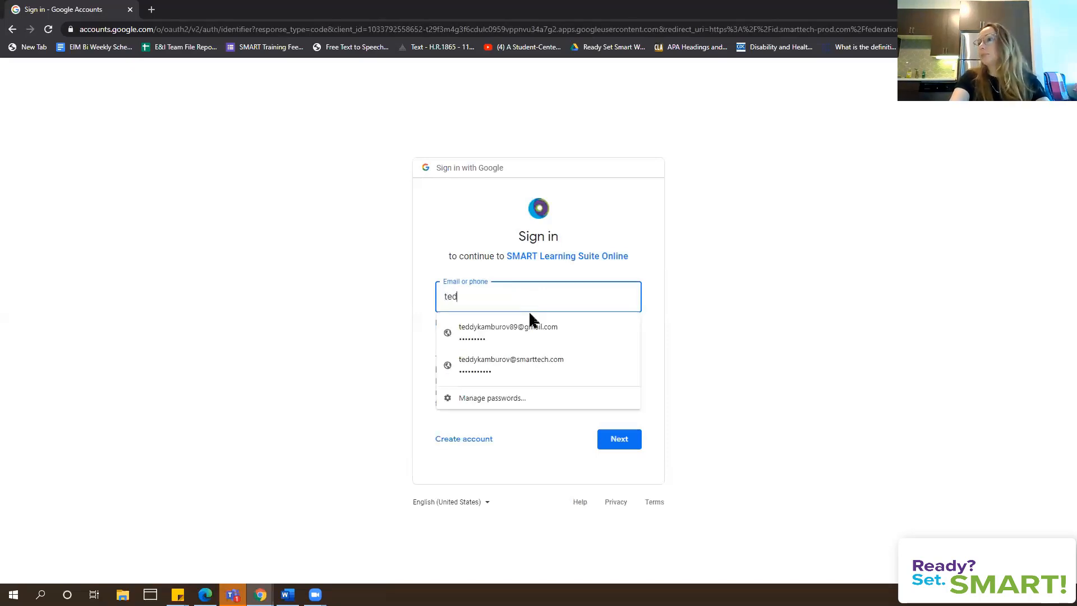
pyautogui.click(525, 334)
pyautogui.click(620, 439)
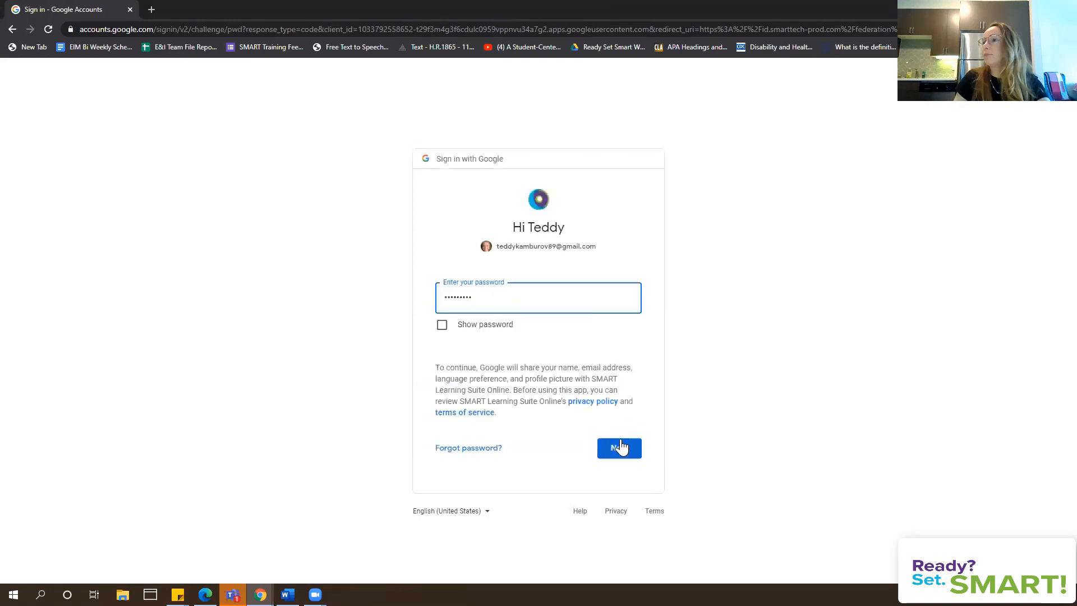
pyautogui.click(621, 441)
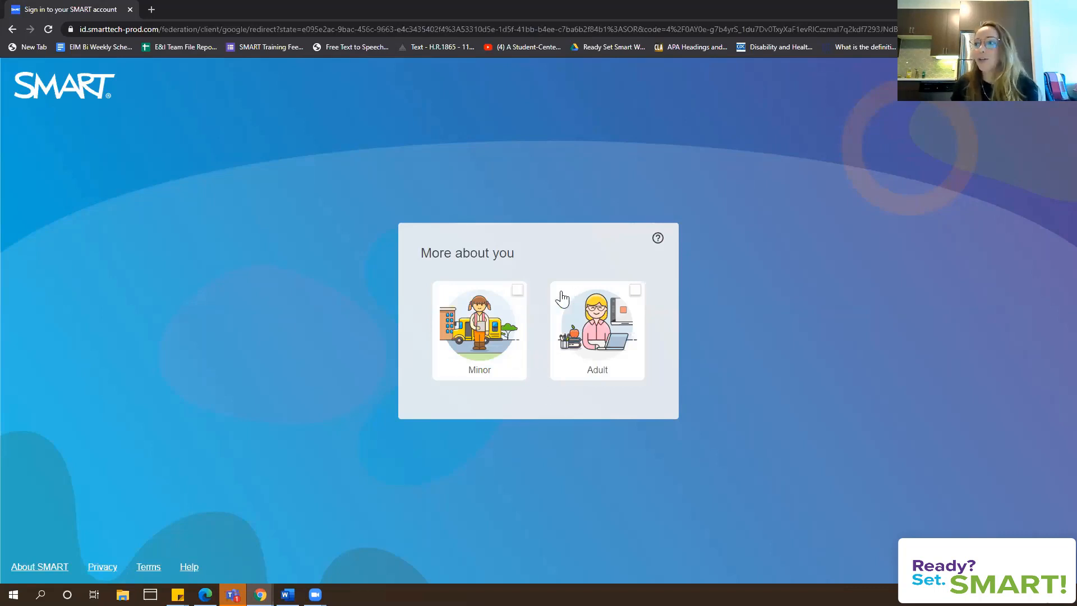
# Register the account as a Minor, finish setup, and start the Entrance Ticket activity
pyautogui.click(517, 299)
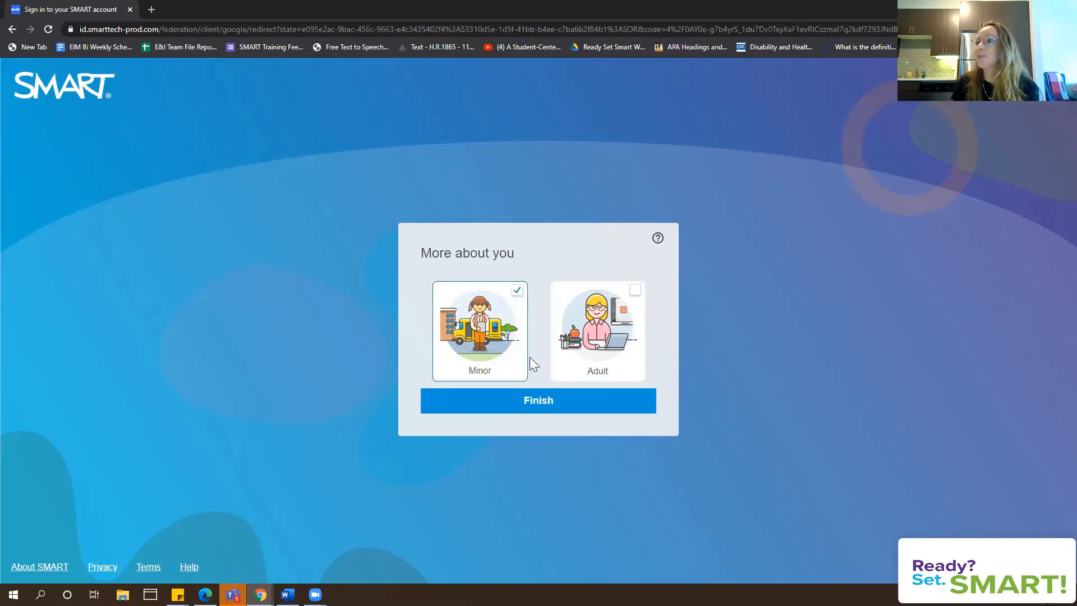
pyautogui.click(528, 401)
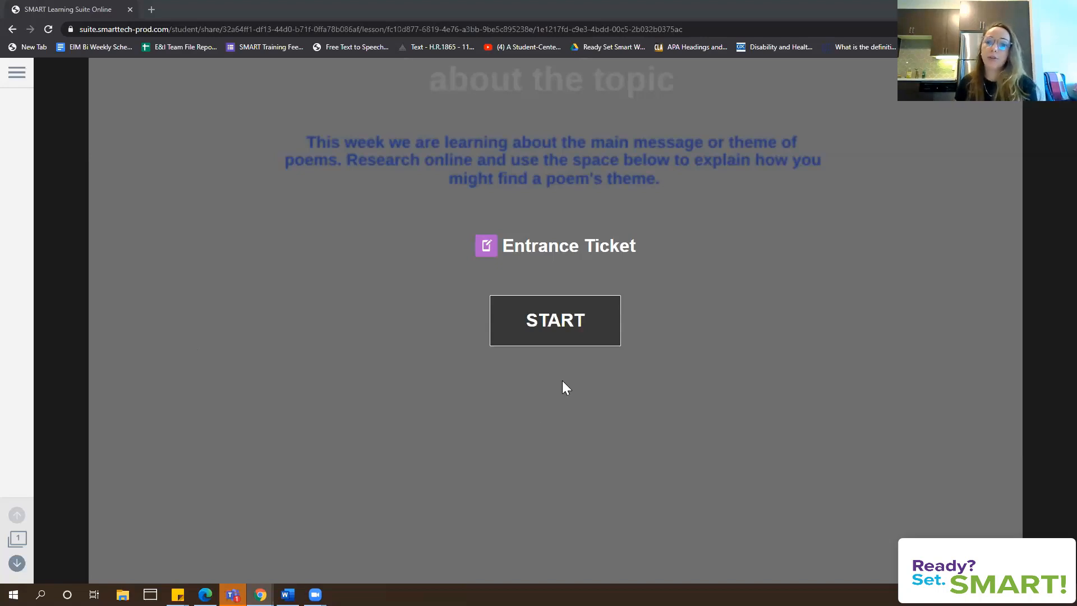
pyautogui.click(566, 316)
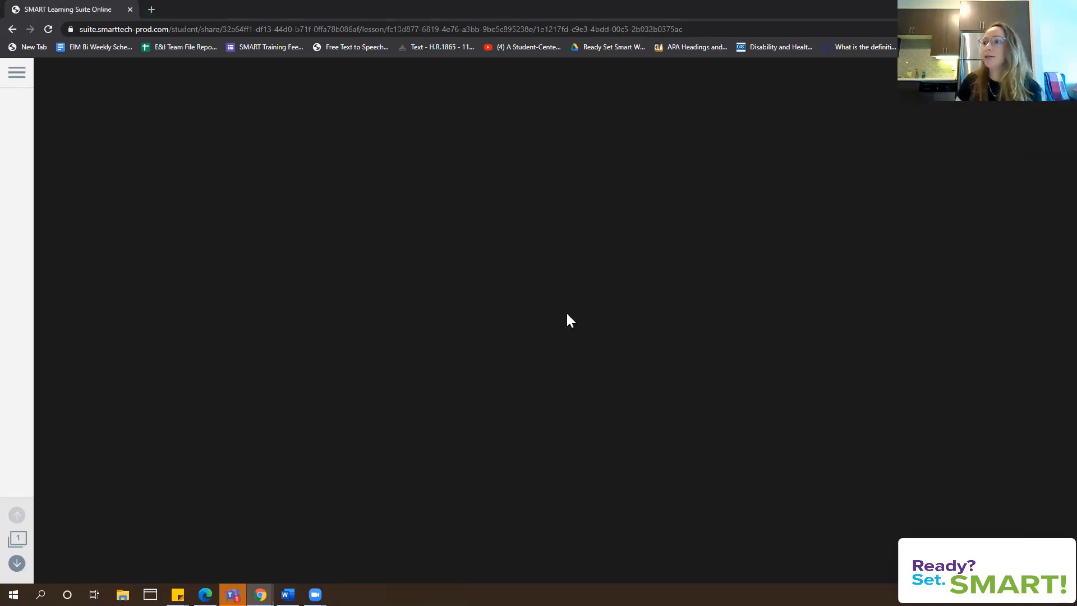
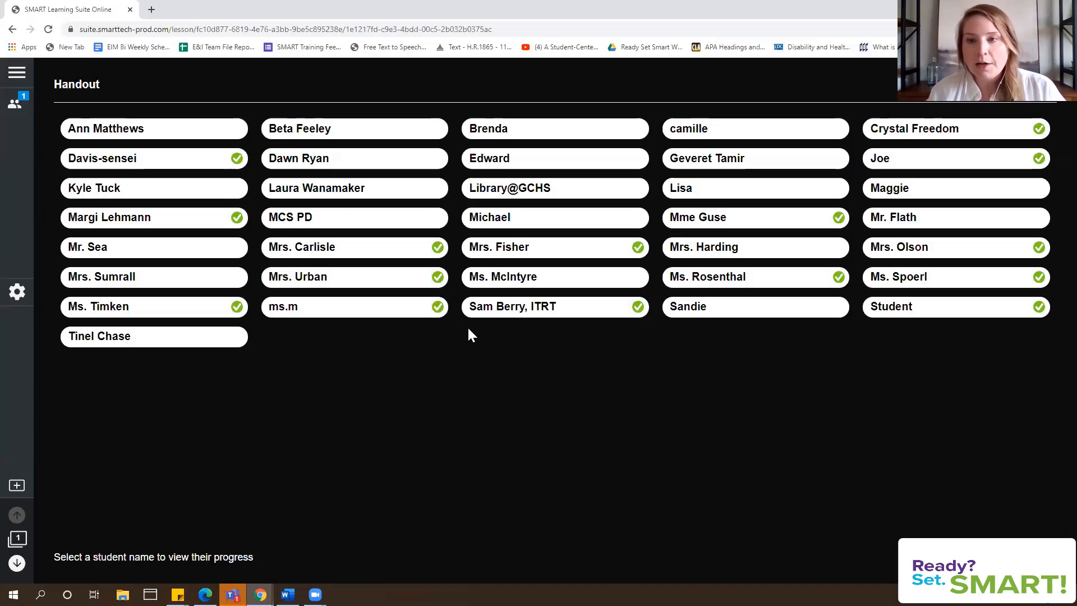
pyautogui.click(516, 307)
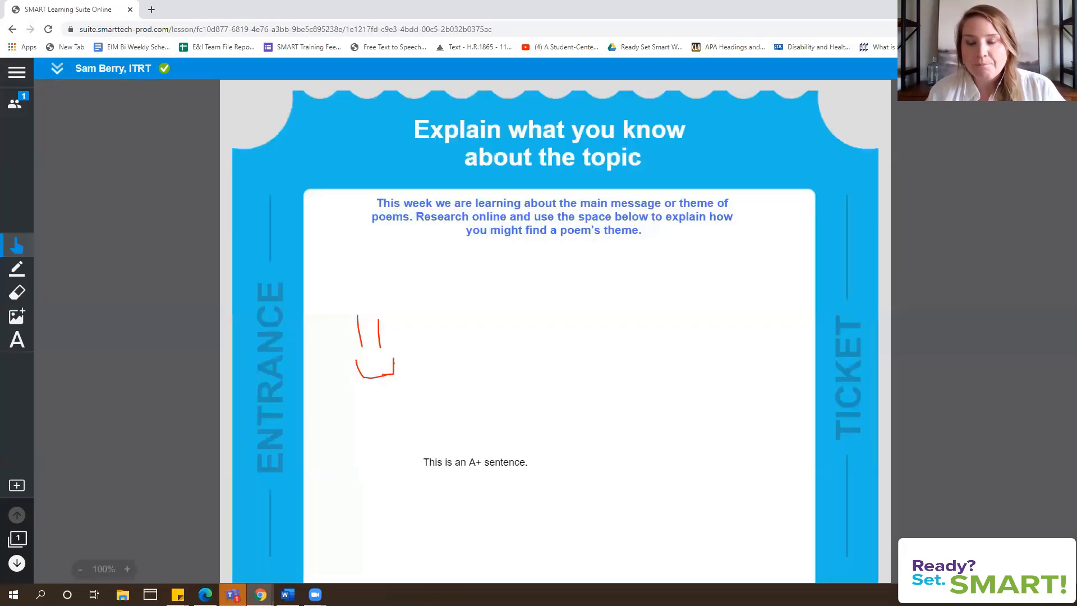
pyautogui.click(1057, 68)
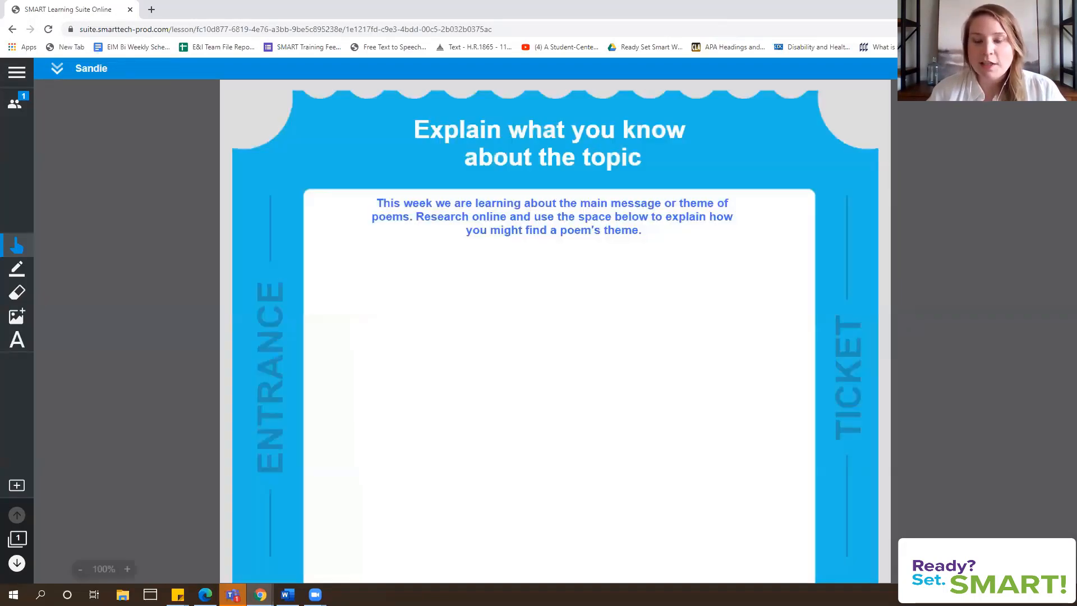
pyautogui.click(1057, 68)
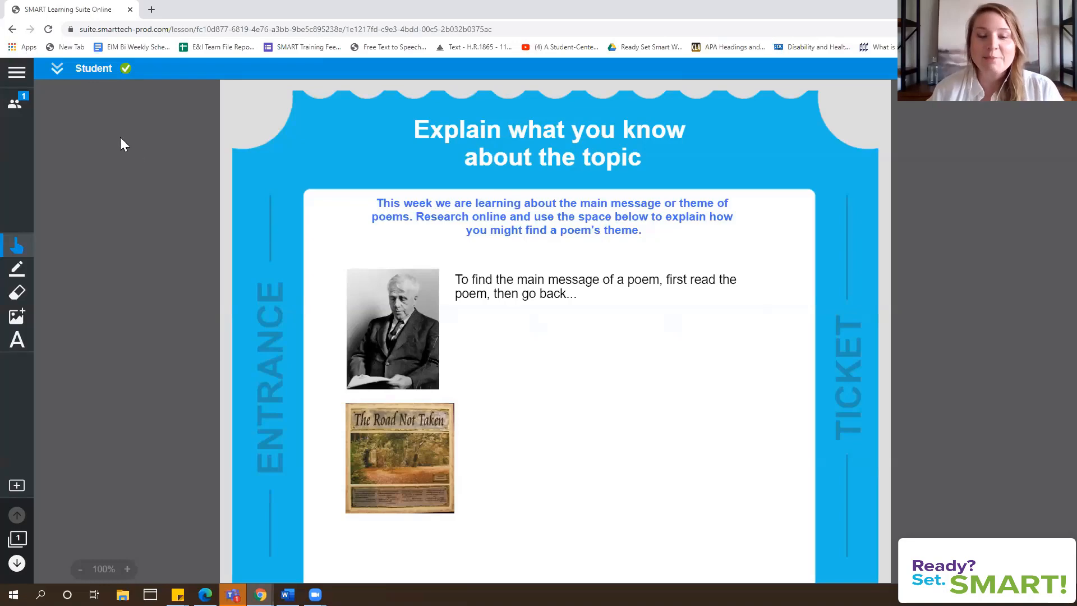
pyautogui.click(58, 71)
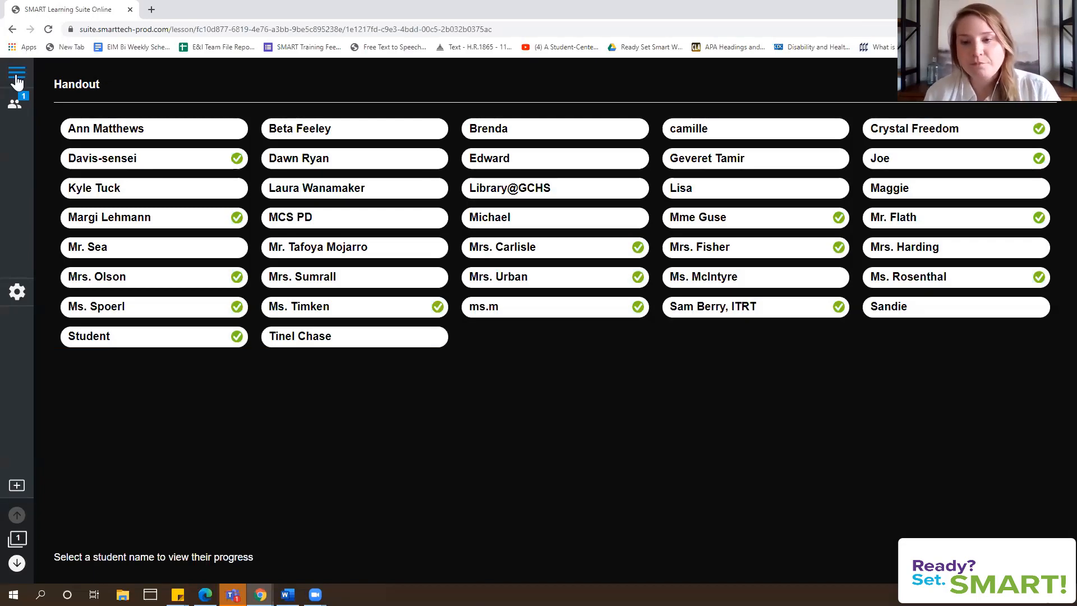
# End the live lesson and reopen 'The Road Not Taken' from the library in edit mode
pyautogui.click(17, 73)
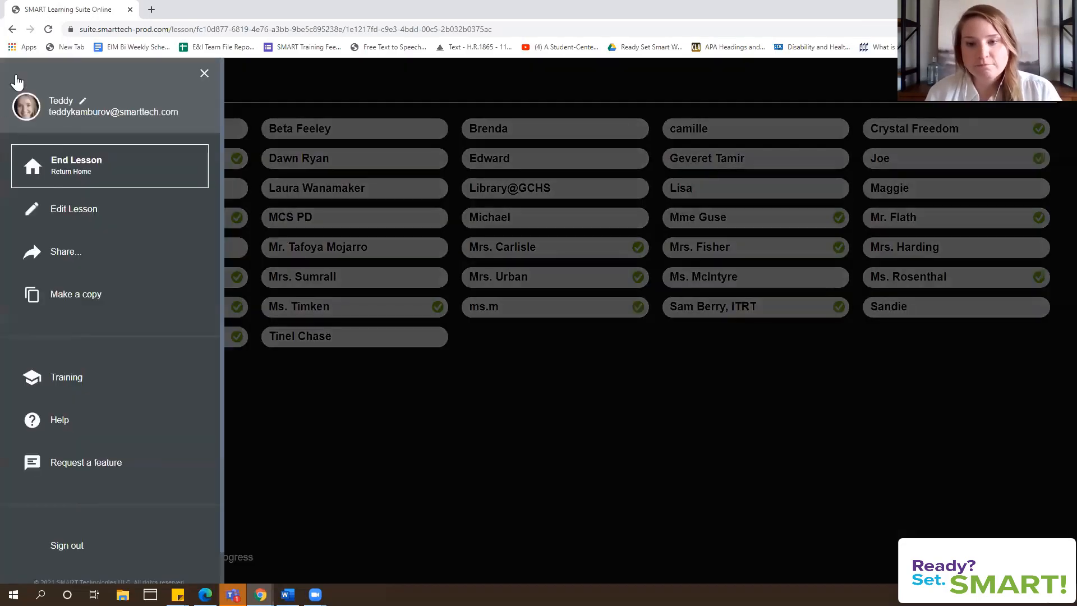
pyautogui.click(131, 168)
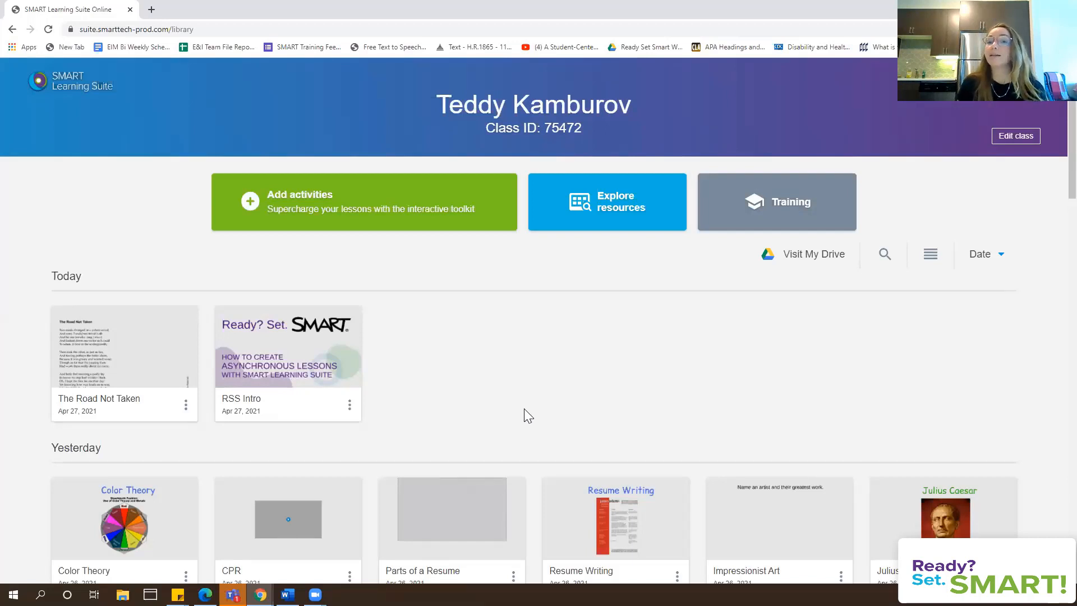
pyautogui.click(186, 406)
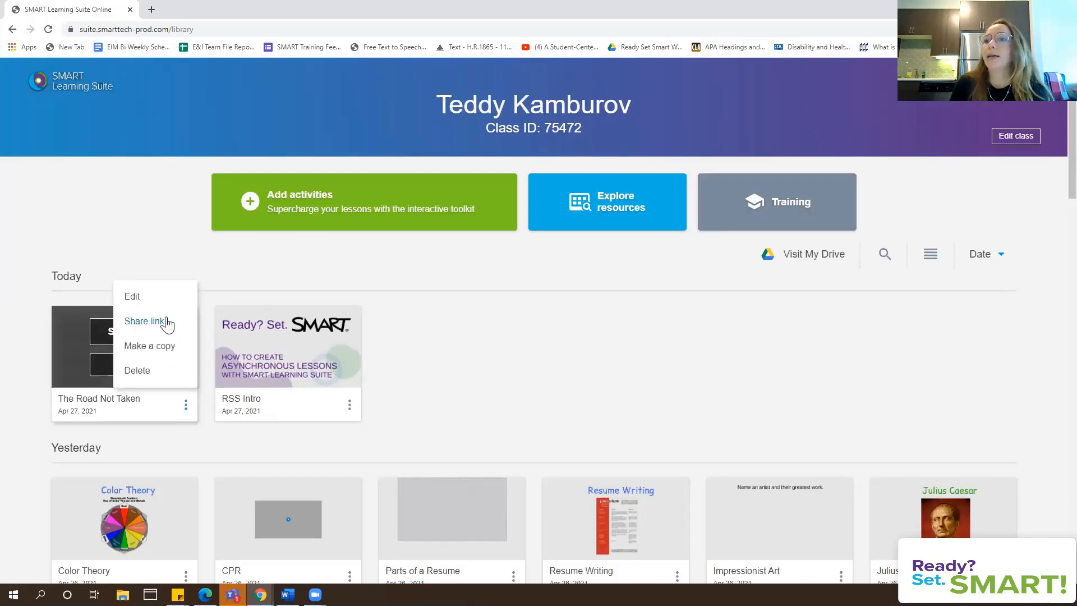
pyautogui.click(153, 300)
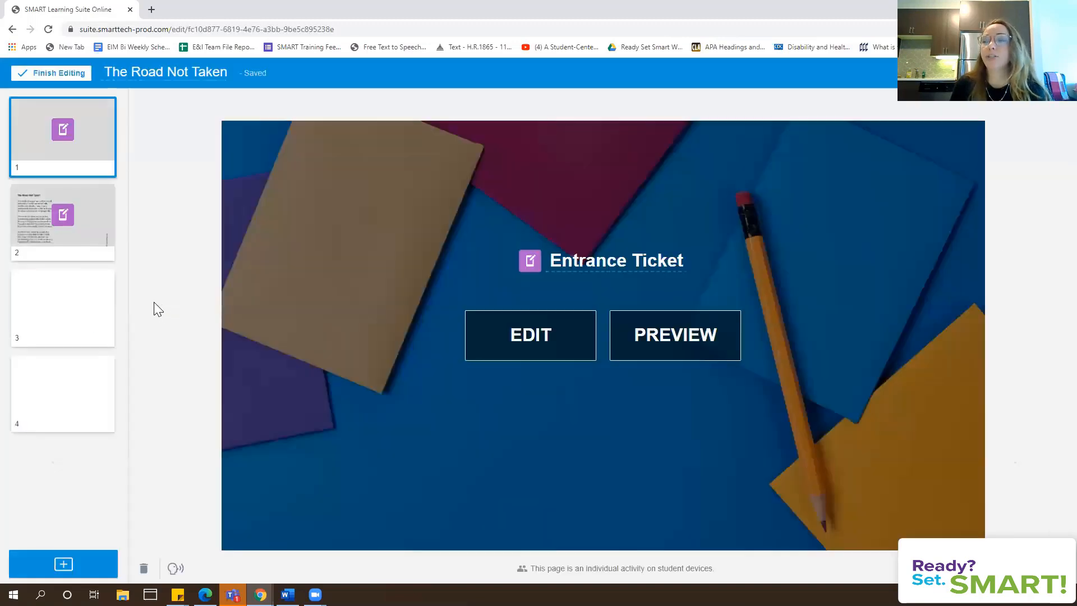
# Insert a new title page and rename its title to 'Collaborative Workspace'
pyautogui.click(62, 565)
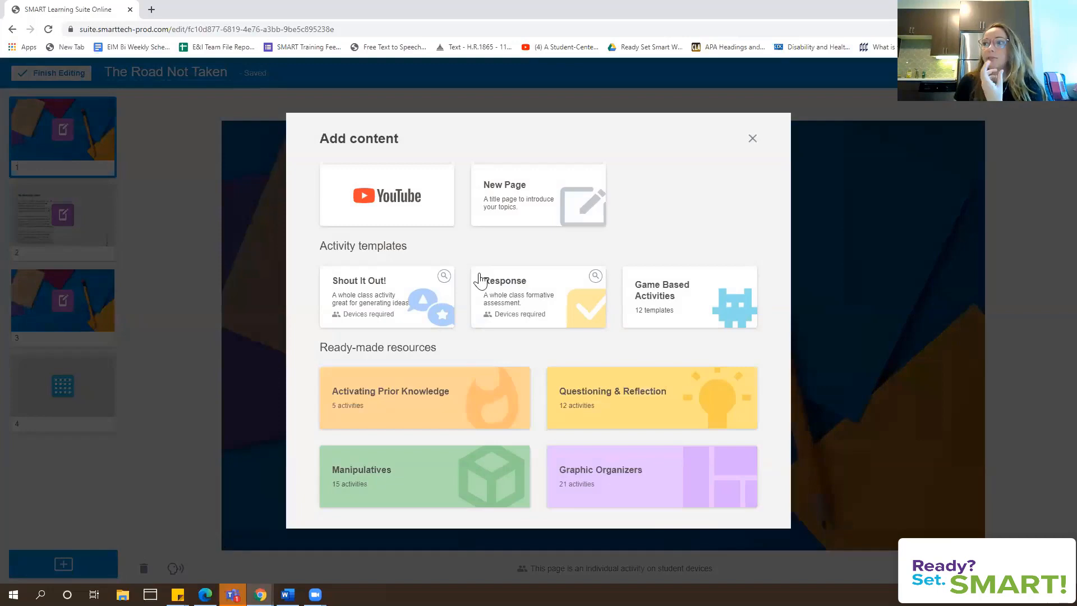
pyautogui.click(503, 208)
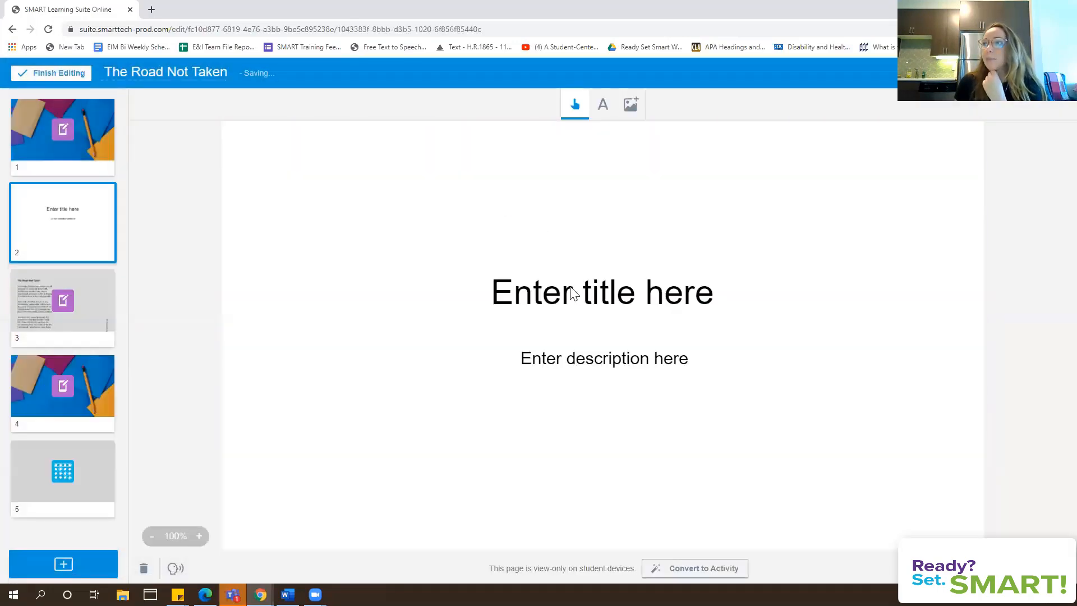
pyautogui.click(572, 292)
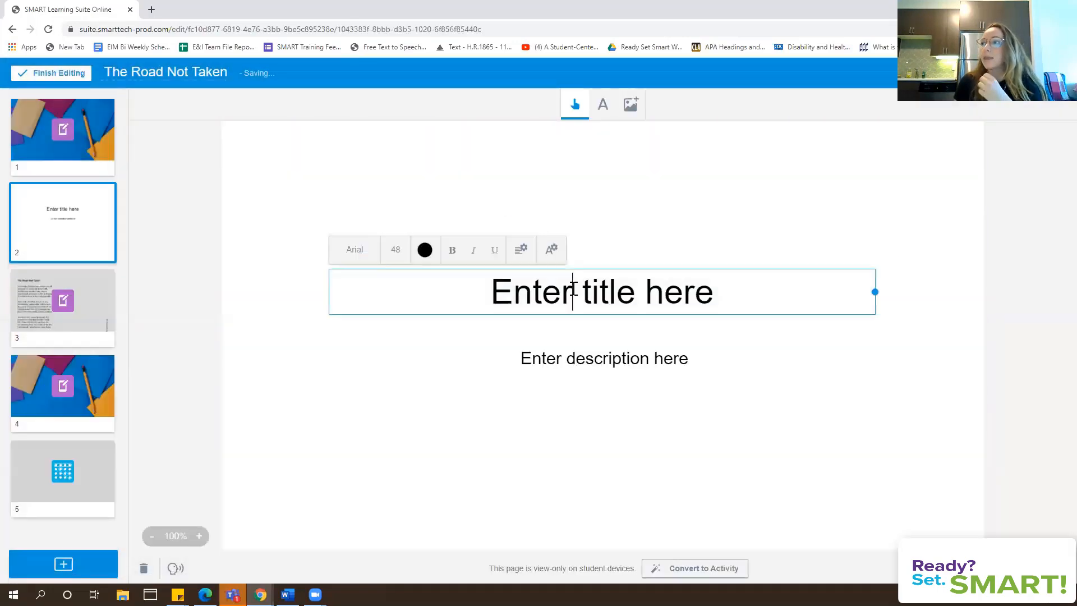
pyautogui.moveTo(785, 281); pyautogui.dragTo(465, 281)
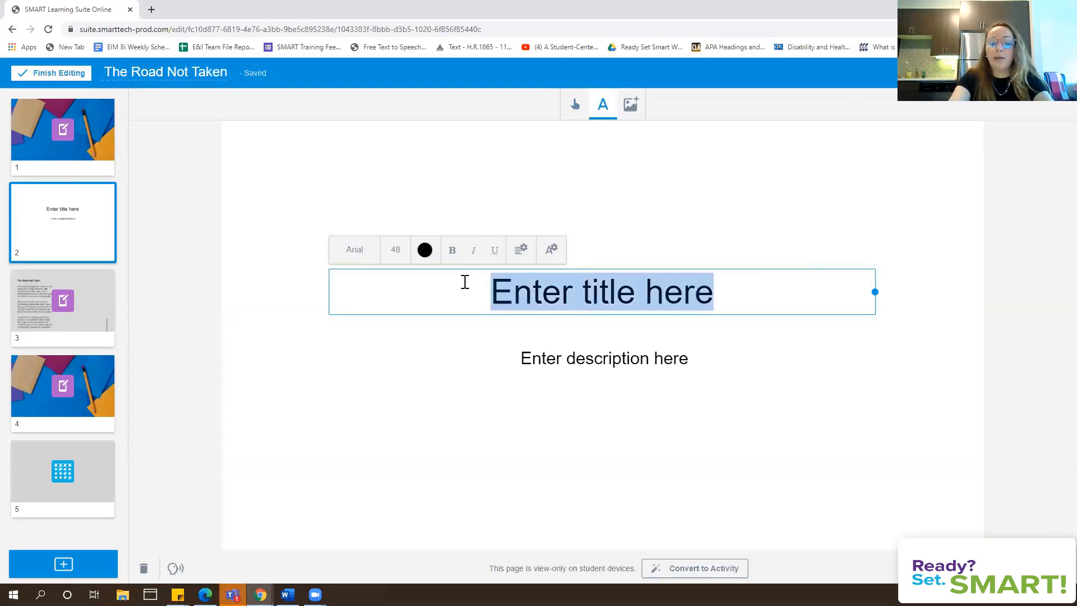
pyautogui.write('Colla')
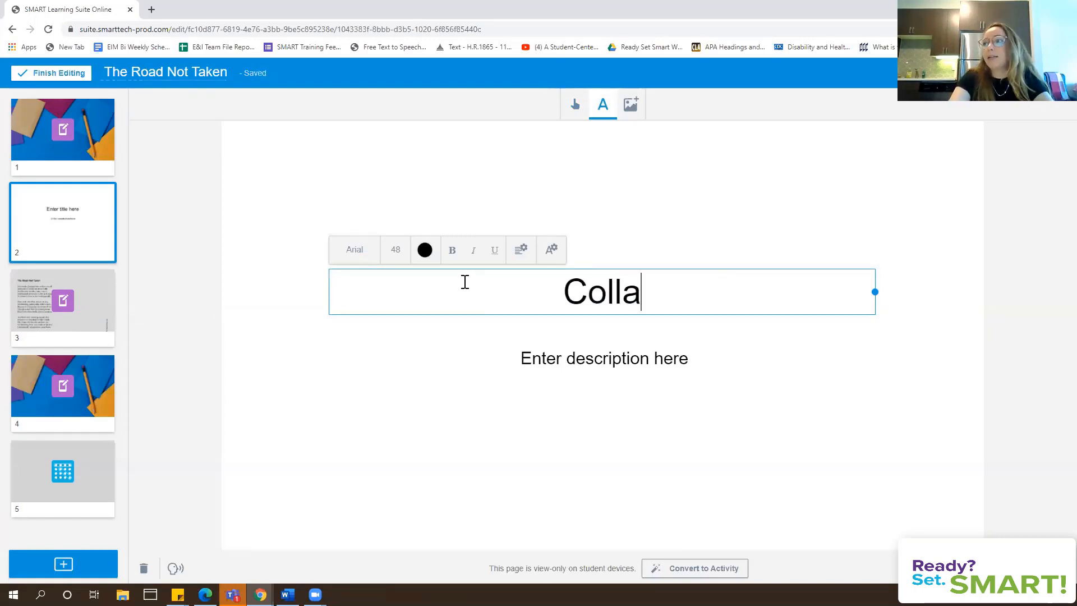
pyautogui.write('borative Workspace')
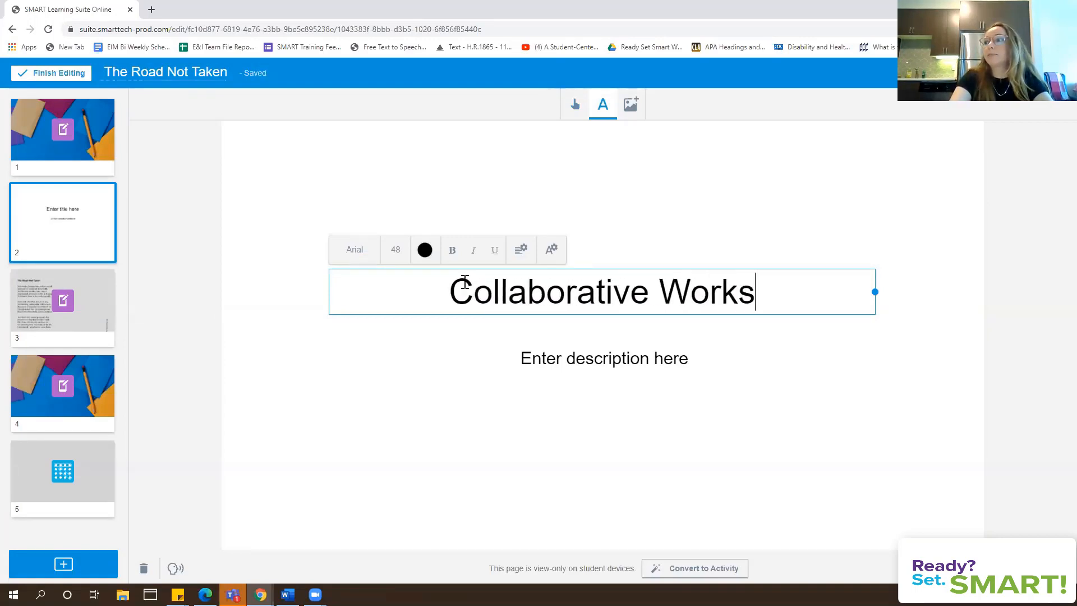
# Delete the description placeholder and move the title to the top of the page
pyautogui.click(684, 358)
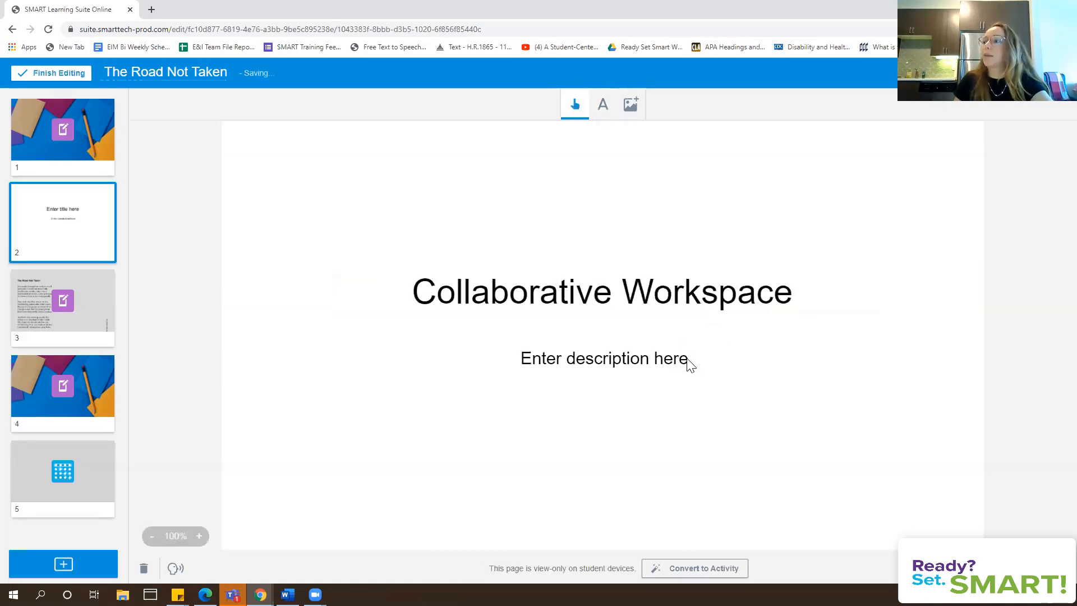
pyautogui.click(891, 343)
pyautogui.click(904, 441)
pyautogui.click(614, 348)
pyautogui.click(617, 298)
pyautogui.moveTo(605, 301); pyautogui.dragTo(608, 175)
pyautogui.click(639, 259)
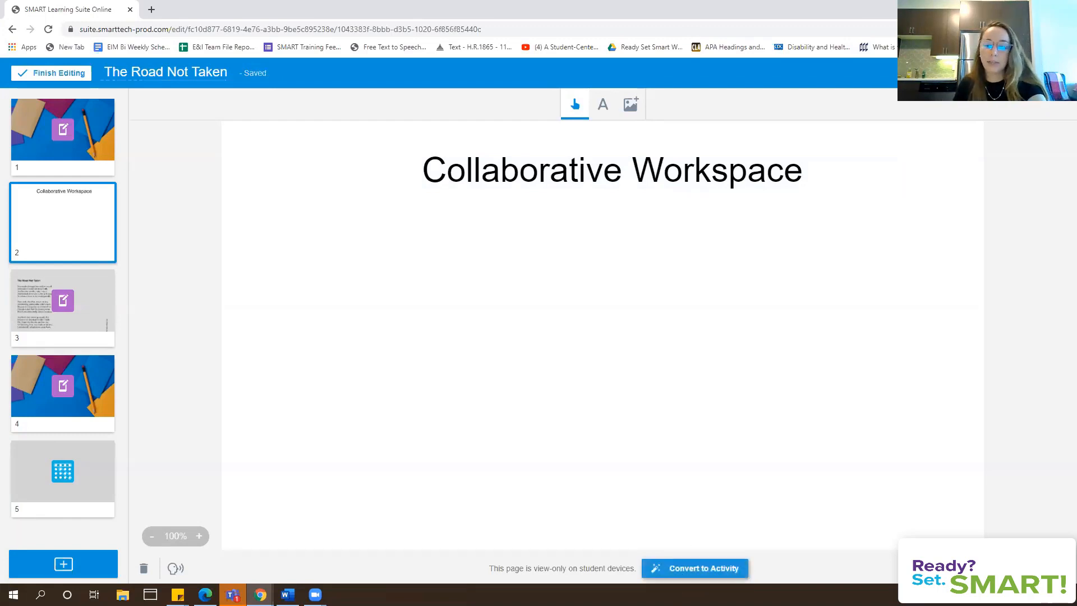
# Convert page 2 into a collaborative Workspace activity and finish editing the lesson
pyautogui.click(695, 568)
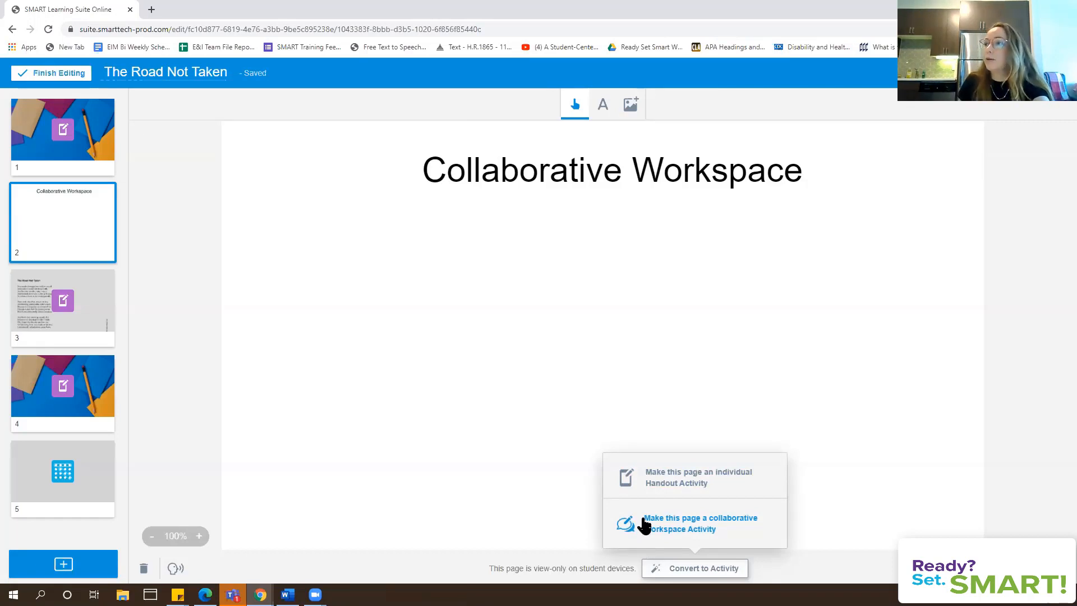
pyautogui.click(642, 525)
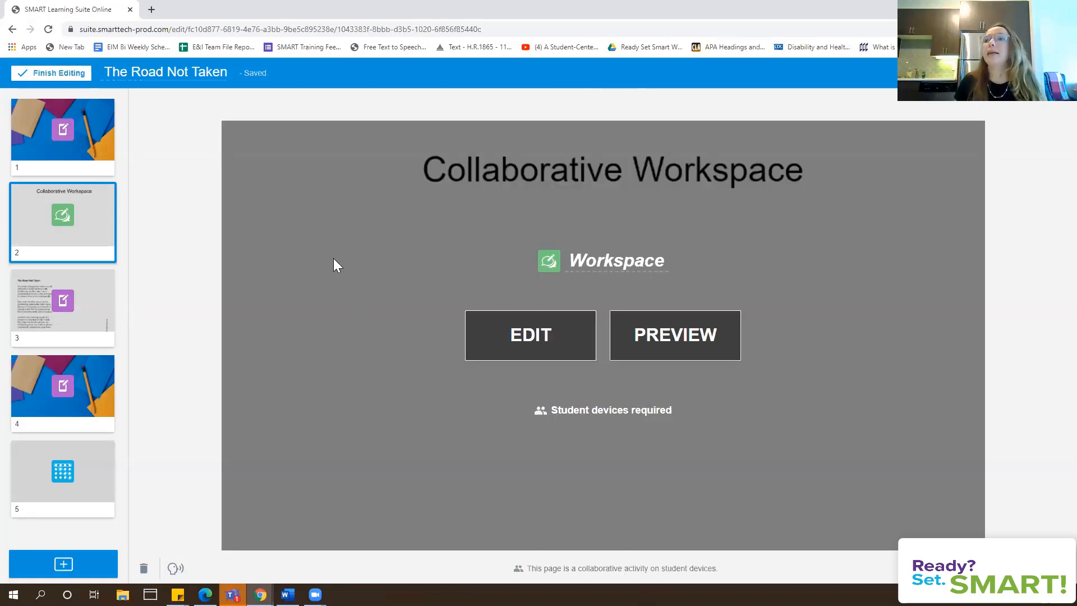
pyautogui.click(51, 78)
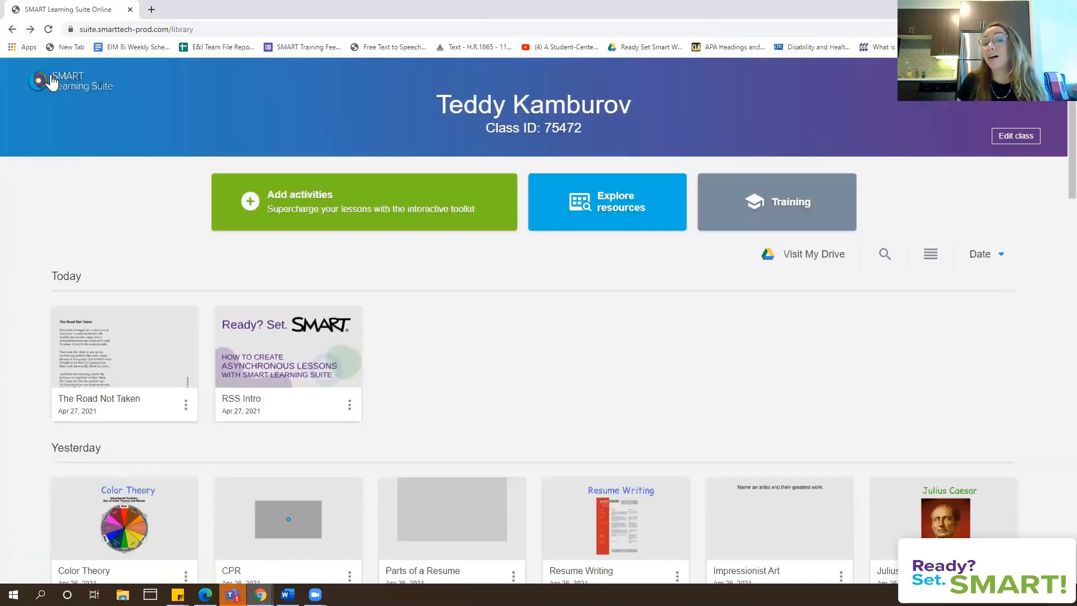
pyautogui.moveTo(281, 346)
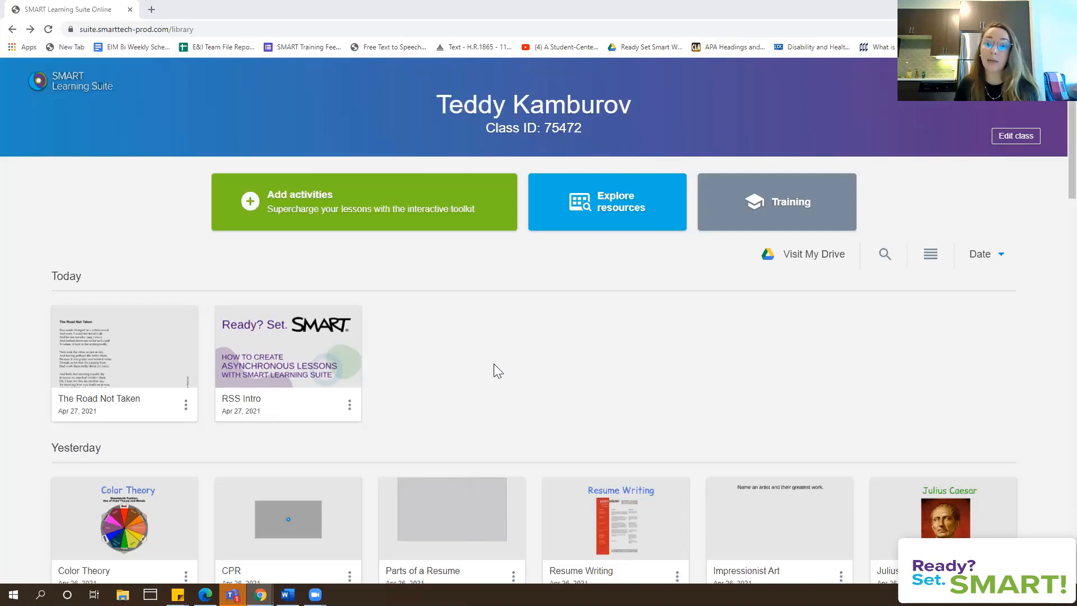
# Preview the Shout It Out! brainstorming template from the Add activities choices
pyautogui.click(300, 207)
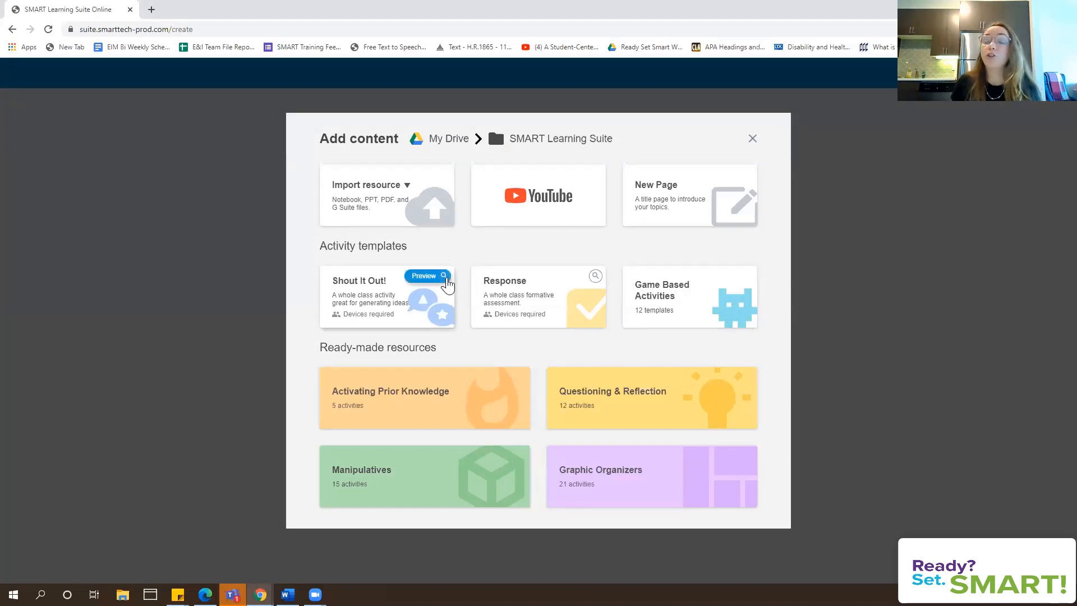
pyautogui.click(446, 281)
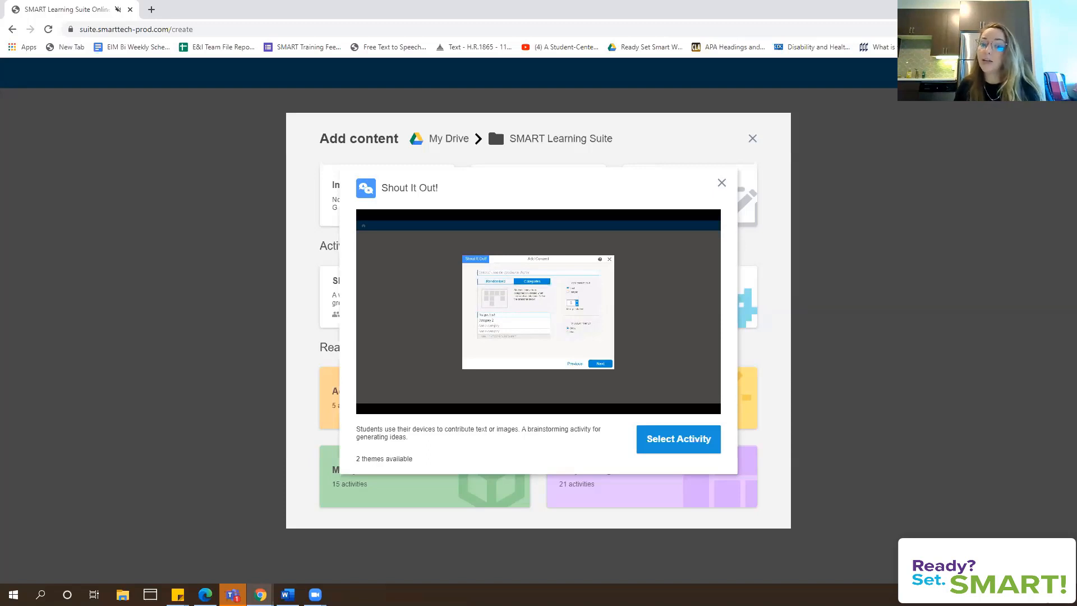
# Preview the Response formative-question template, then close its preview
pyautogui.moveTo(643, 280)
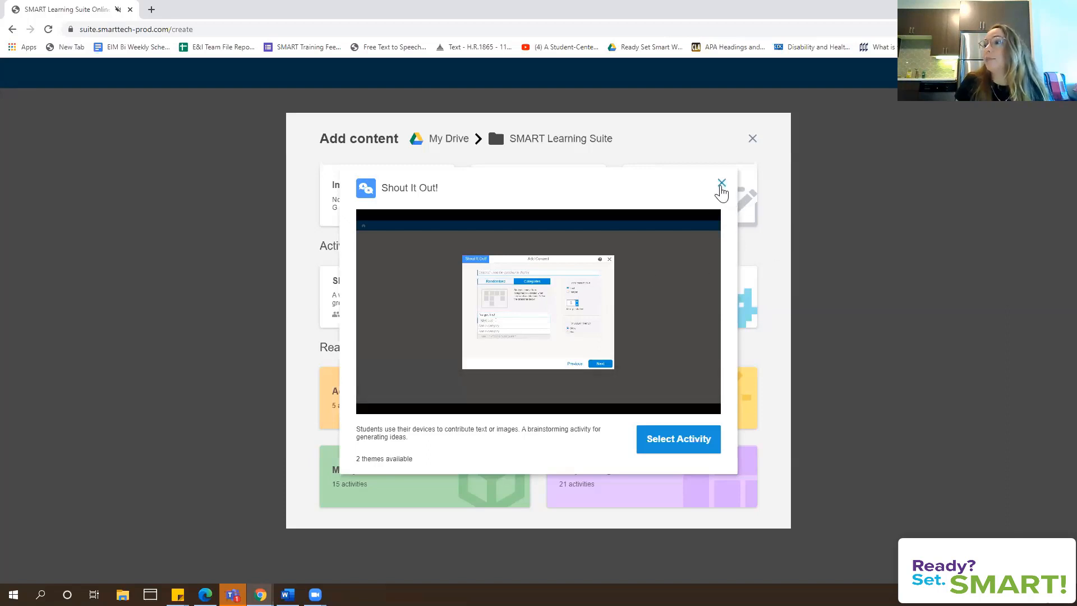
pyautogui.moveTo(669, 262)
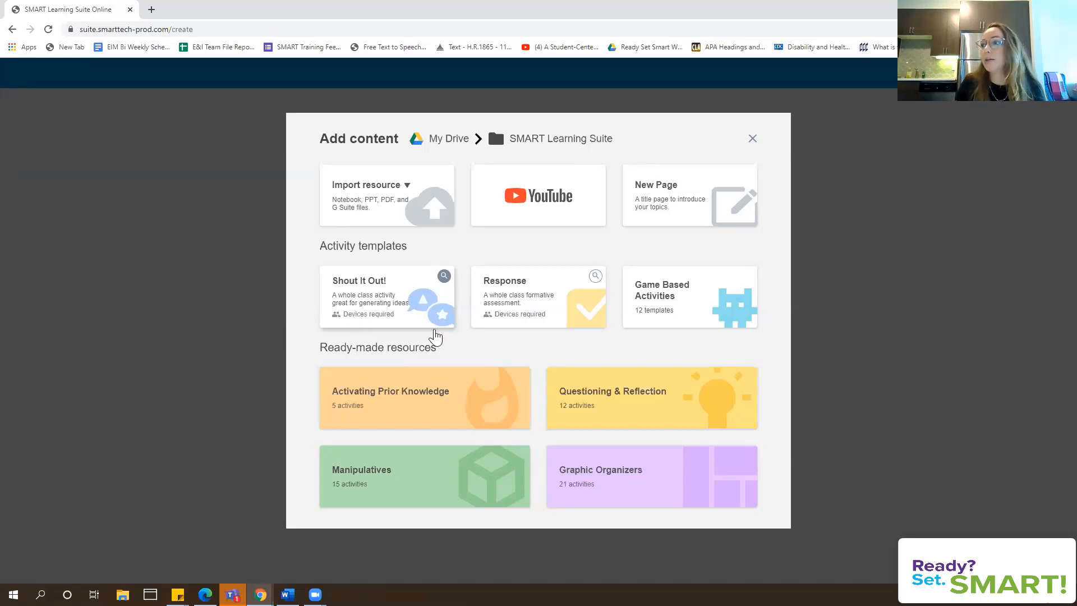
pyautogui.click(594, 278)
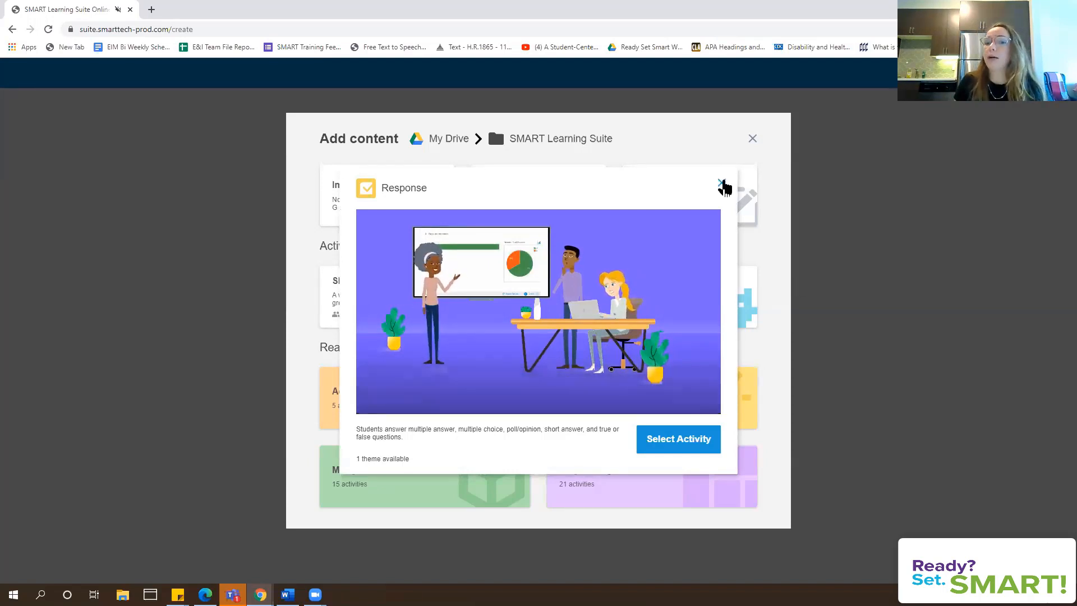
pyautogui.click(721, 185)
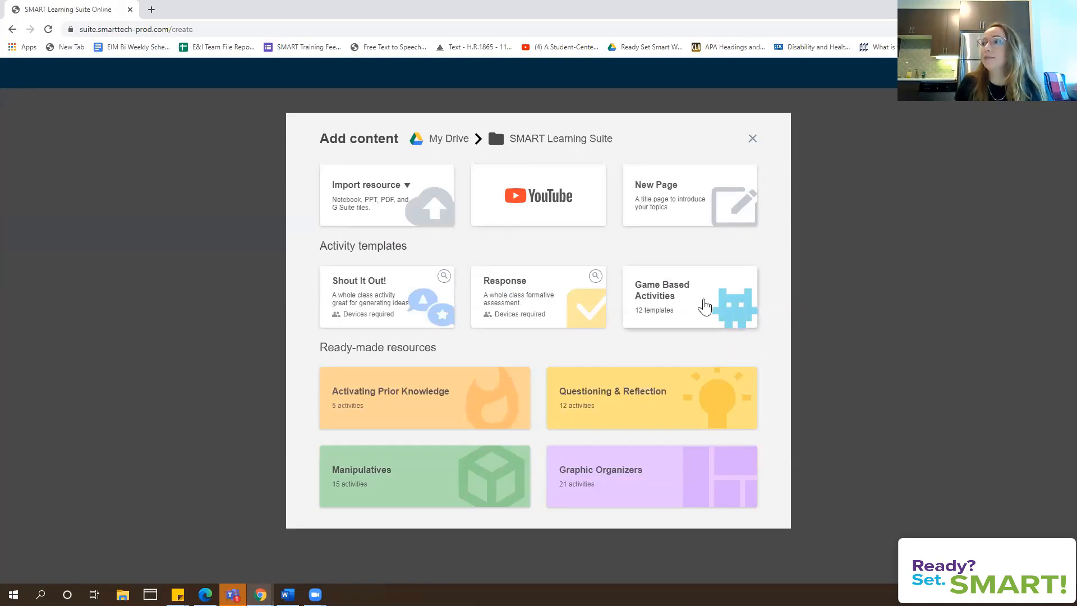
# Preview the Monster Quiz game-based template, then close Add content to return to the library
pyautogui.click(705, 307)
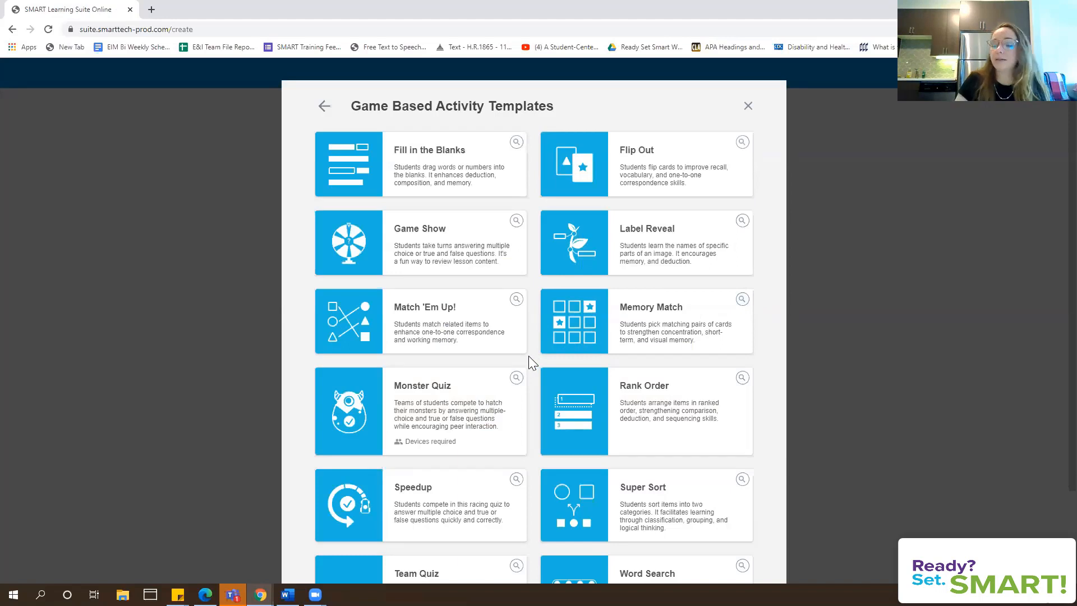
pyautogui.scroll(-3, 528, 357)
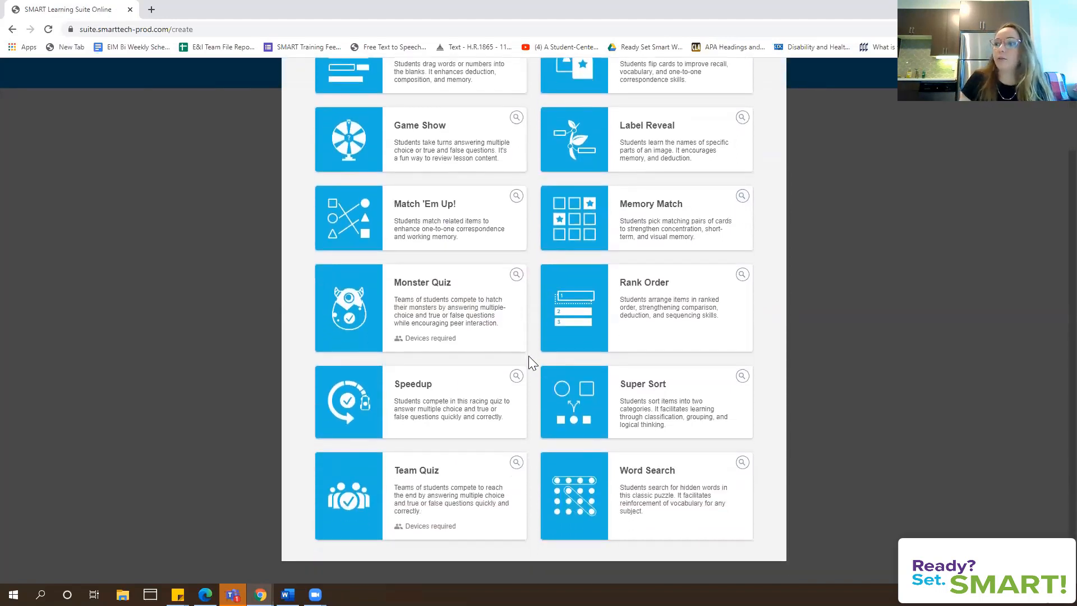
pyautogui.click(516, 275)
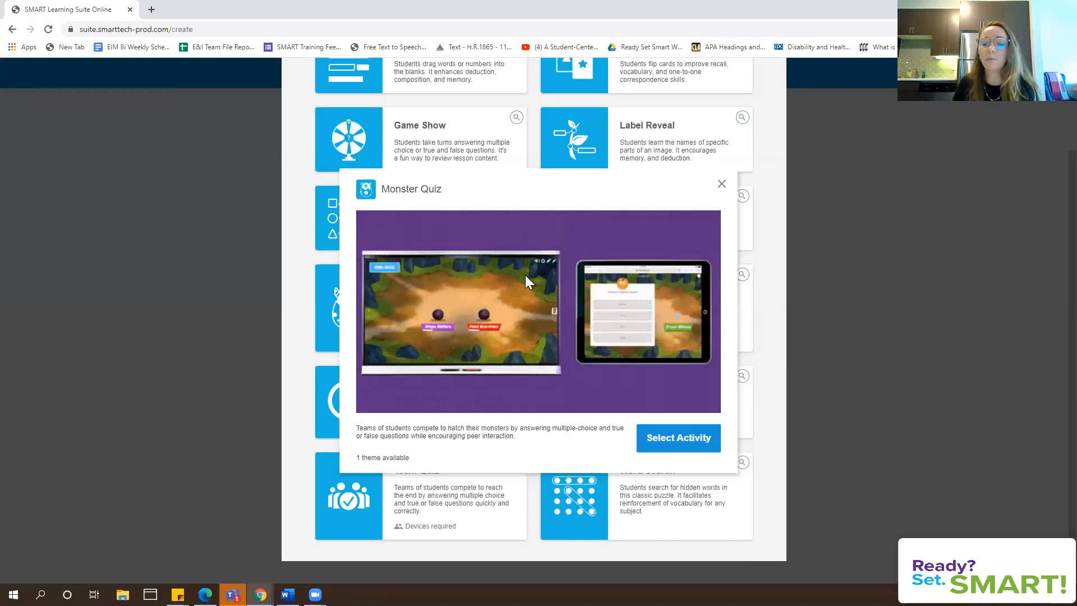
pyautogui.click(722, 185)
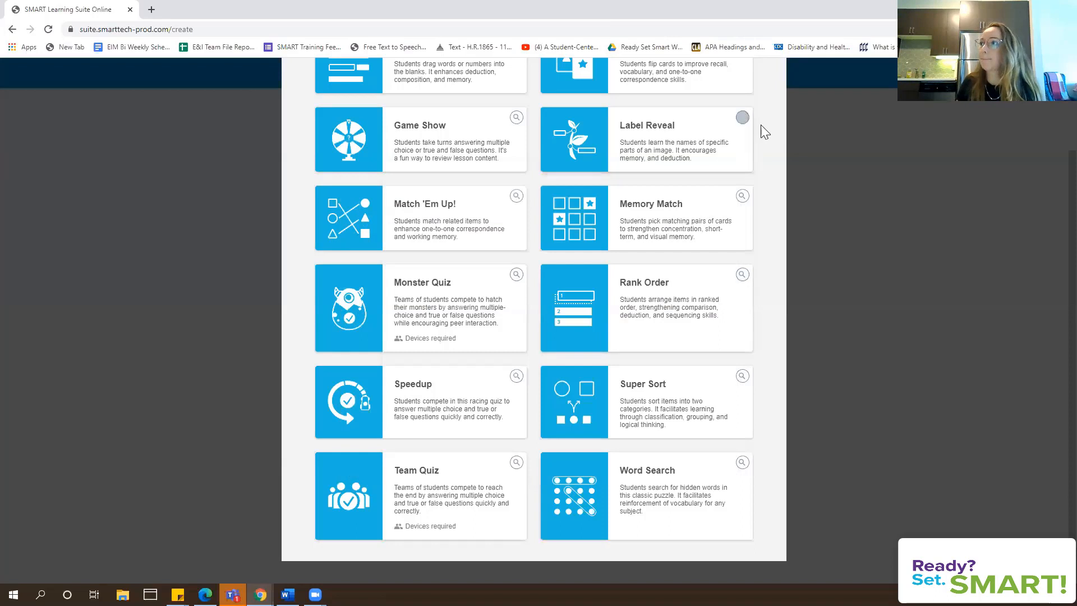
pyautogui.scroll(2, 761, 123)
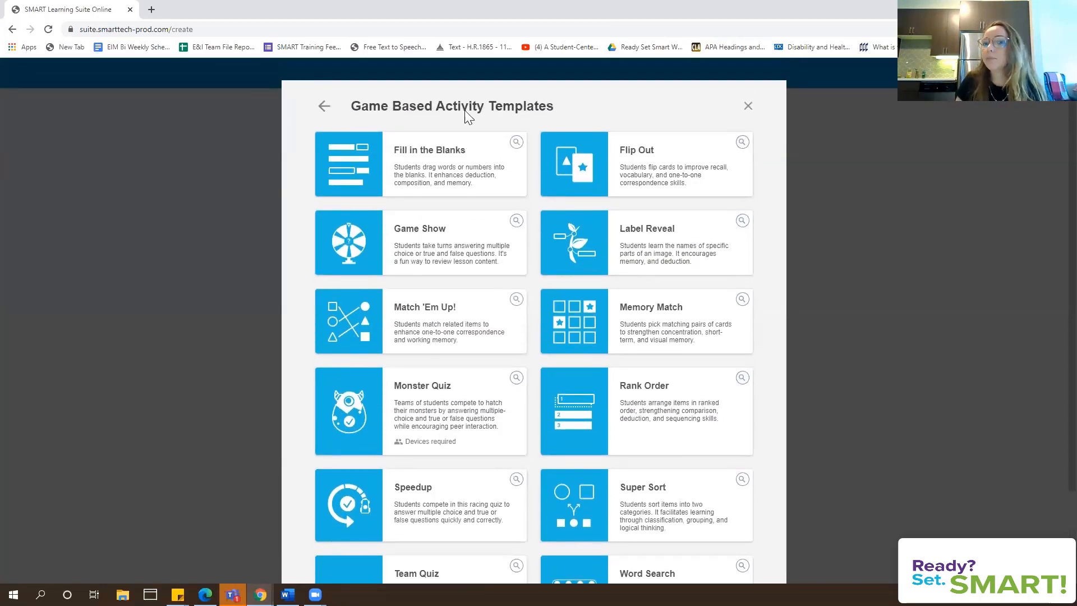
pyautogui.click(324, 106)
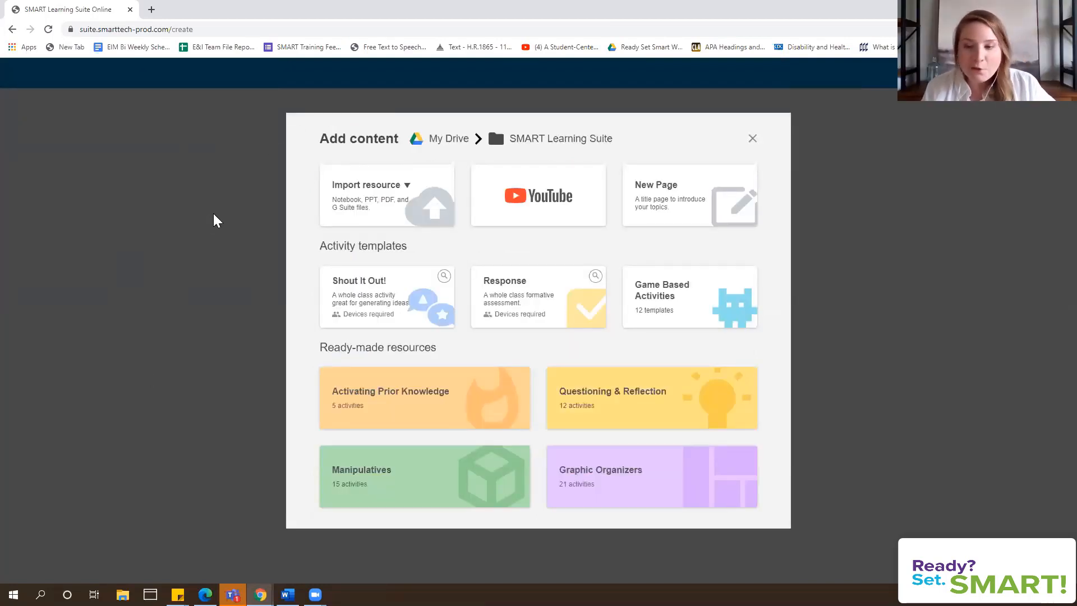
pyautogui.click(754, 140)
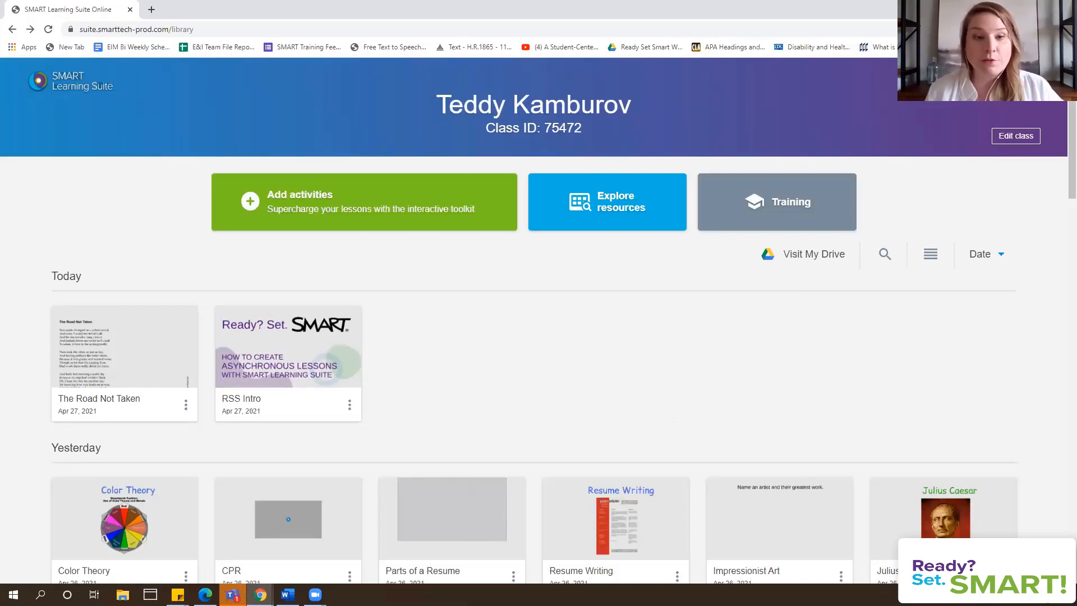
# Open the RSS_2021 Resource deck and follow resource card 1, How To Get Started With SMART
pyautogui.click(671, 285)
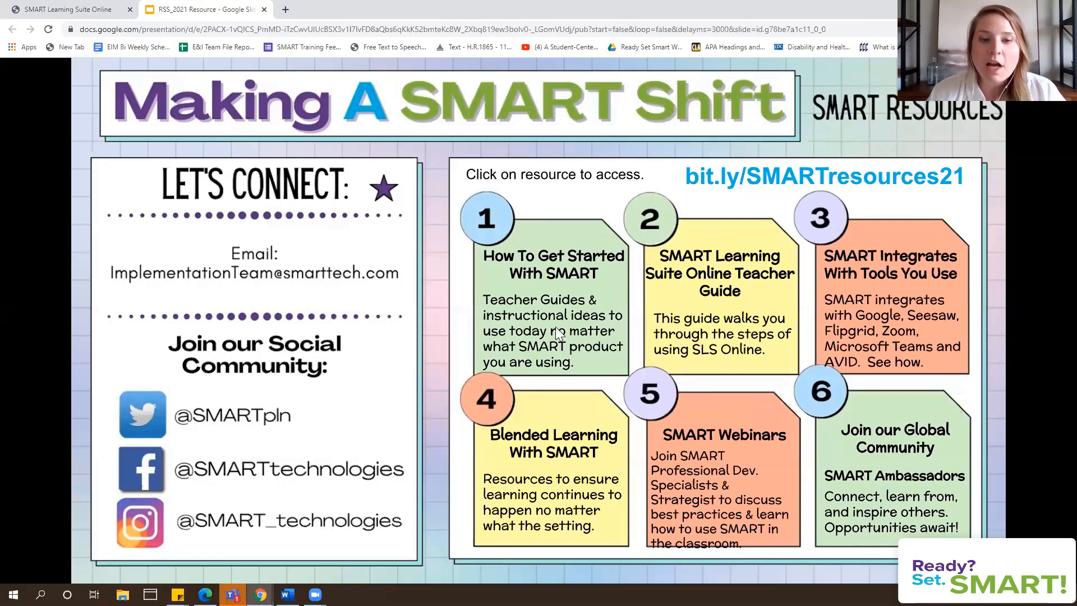
pyautogui.click(534, 284)
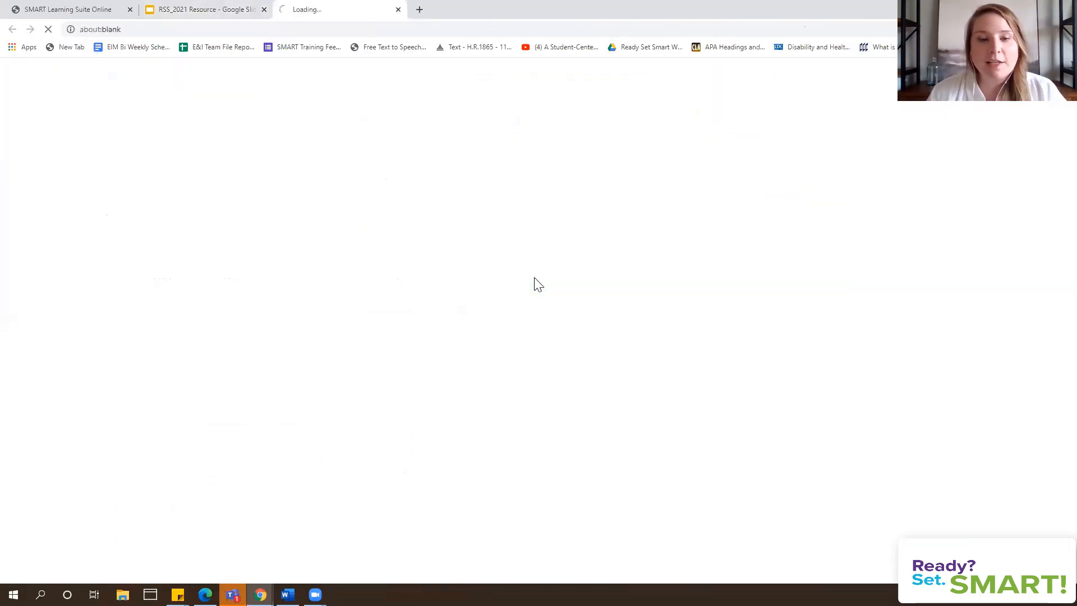